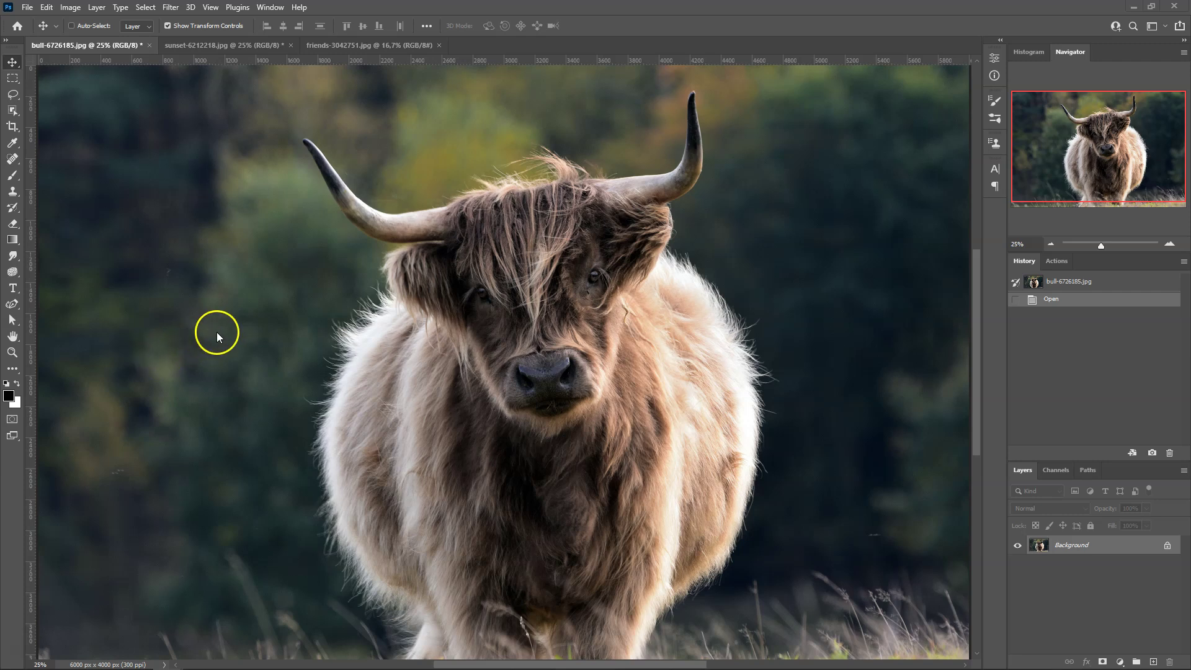
- Compare the sunset field and bull photos, ending back on the bull photo
left_click(195, 44)
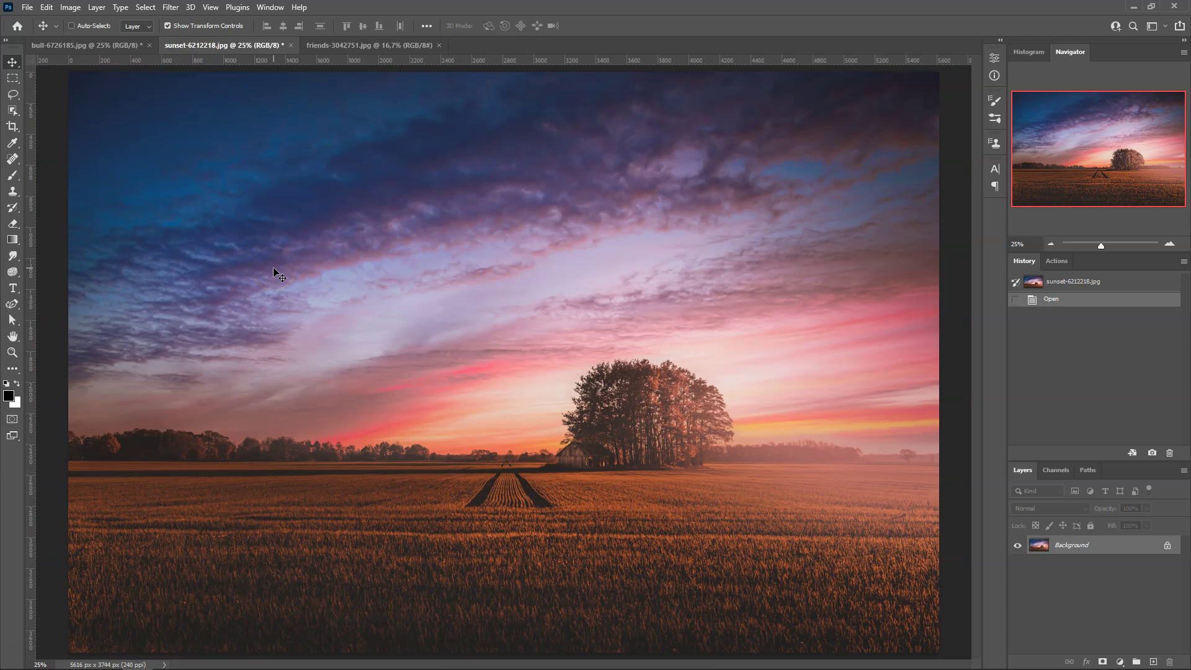
left_click(114, 47)
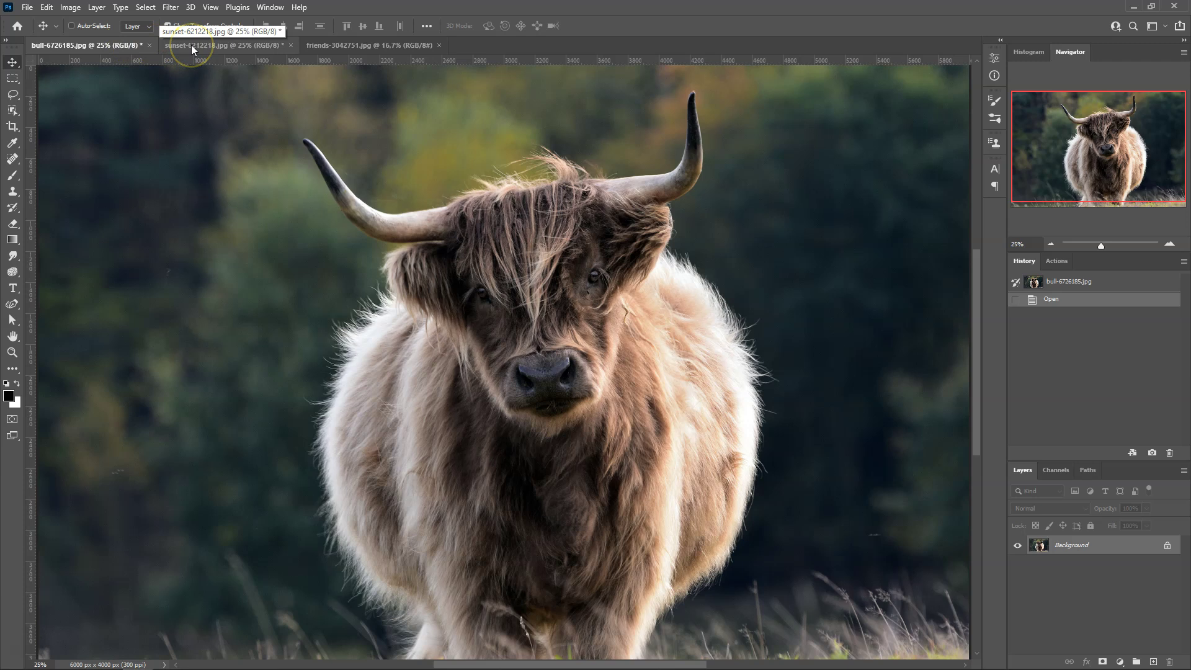
left_click(191, 45)
left_click(130, 47)
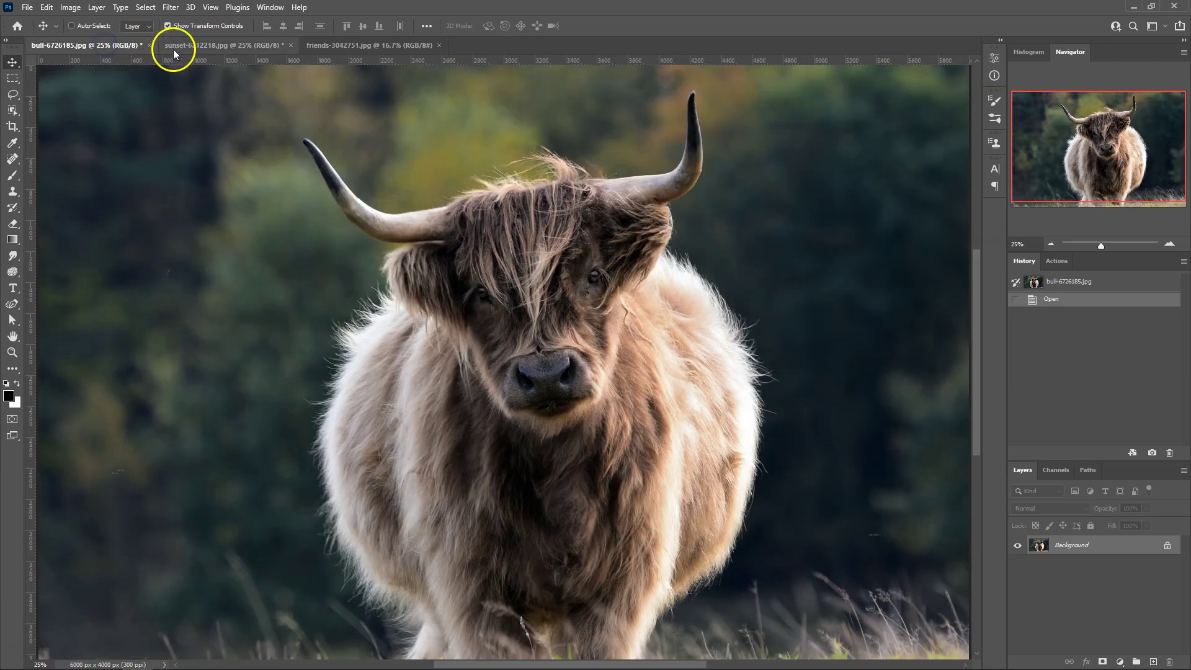
left_click(186, 46)
left_click(117, 43)
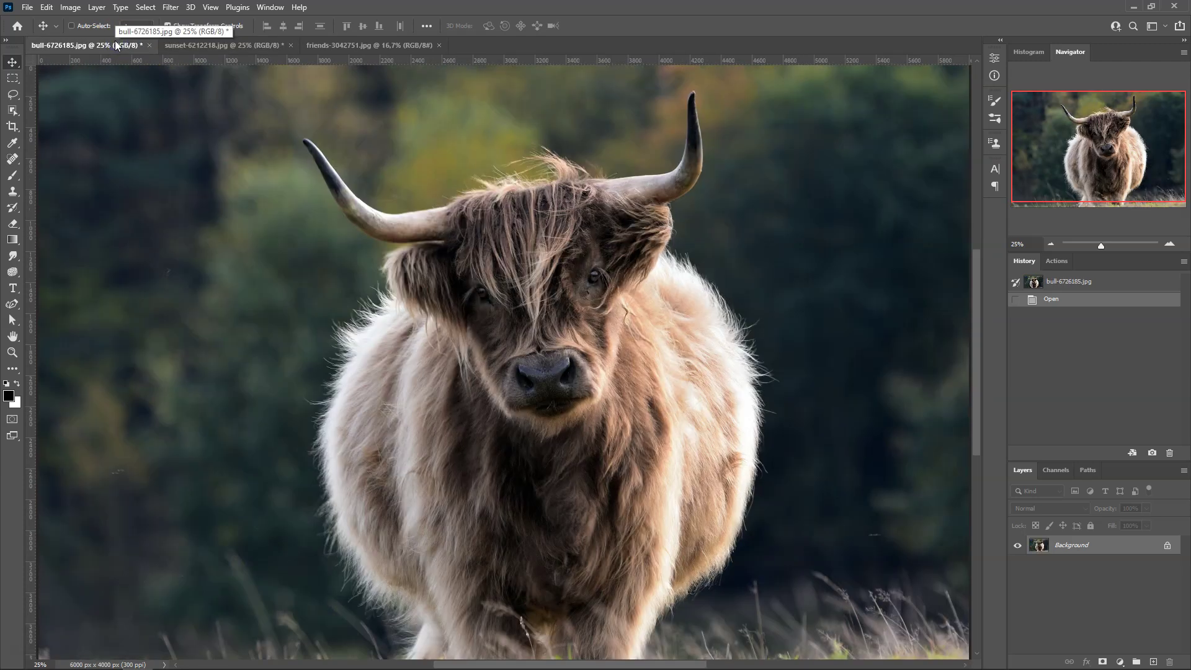
left_click(197, 46)
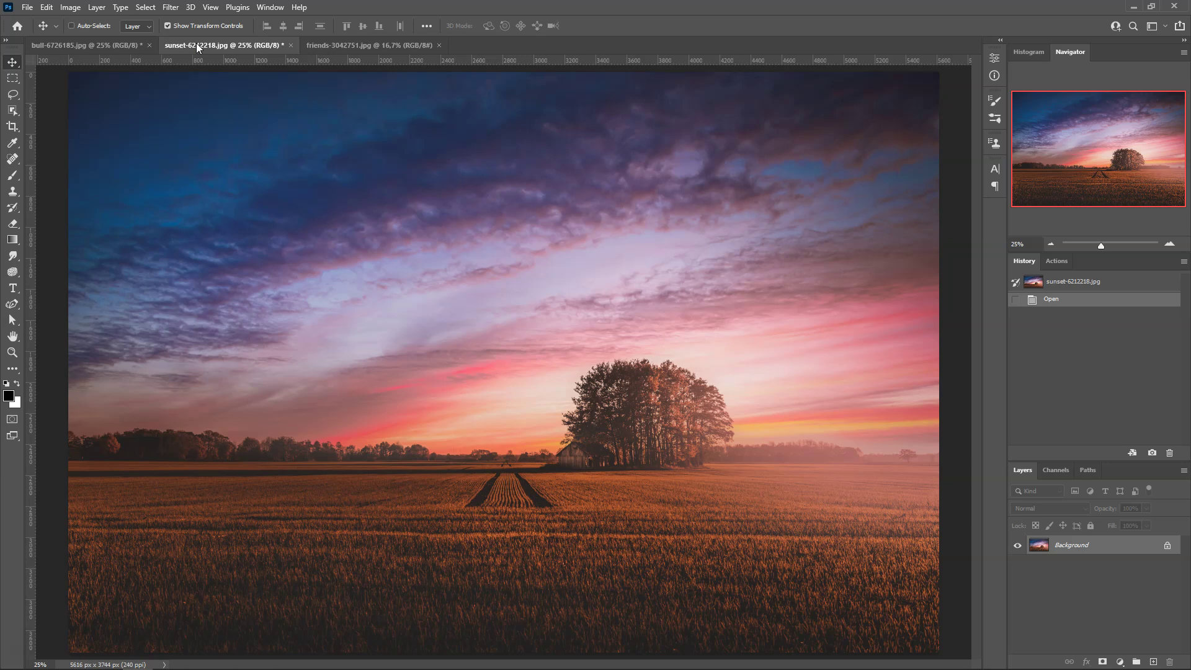
mouse_move(192, 70)
left_mouse_down()
mouse_move(94, 48)
mouse_move(278, 242)
left_mouse_up()
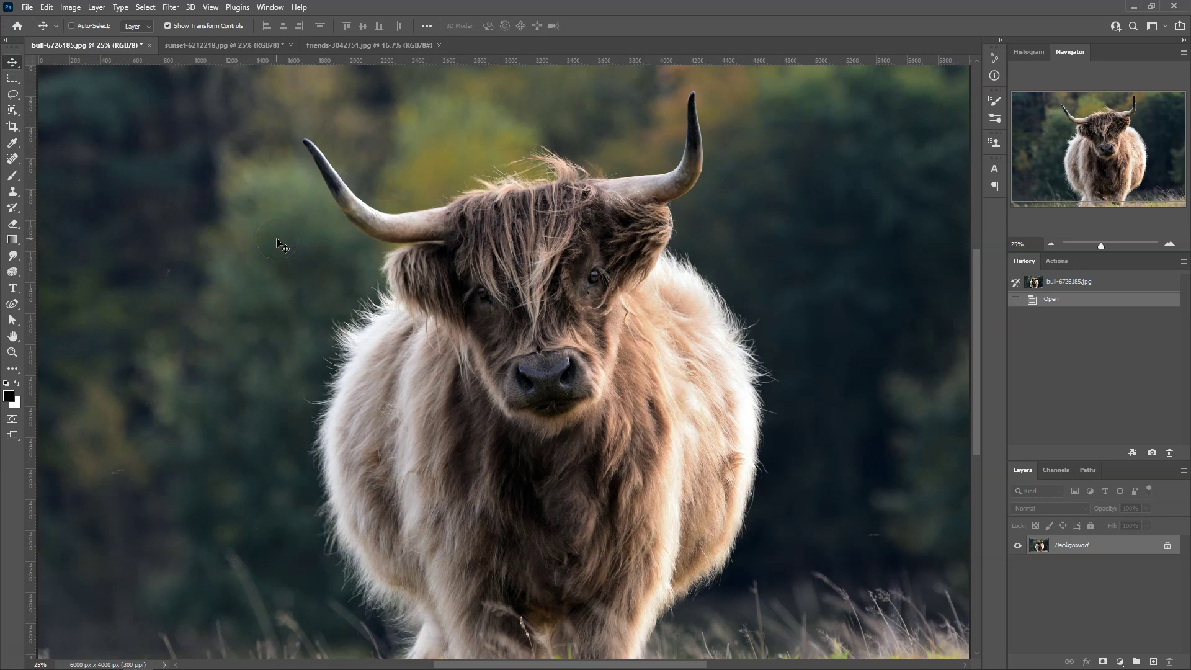
mouse_move(277, 241)
left_mouse_down()
mouse_move(316, 109)
mouse_move(14, 110)
left_mouse_up()
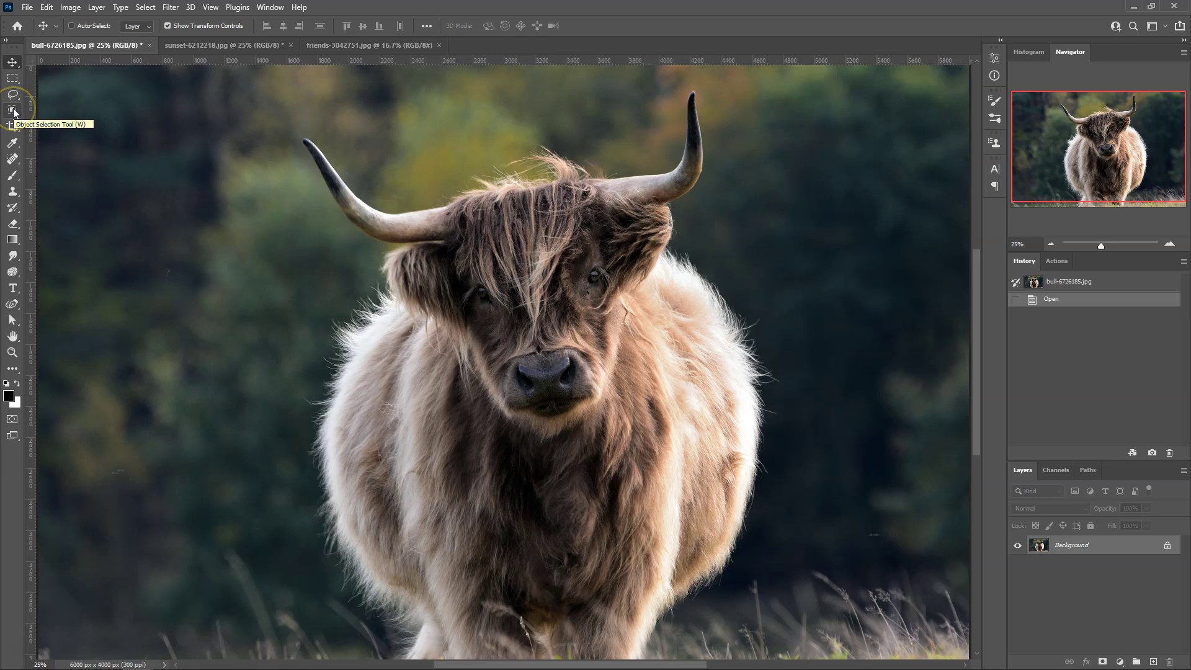
- Select the bull with the Object Selection Tool in Lasso mode using a loose outline
left_click(13, 110)
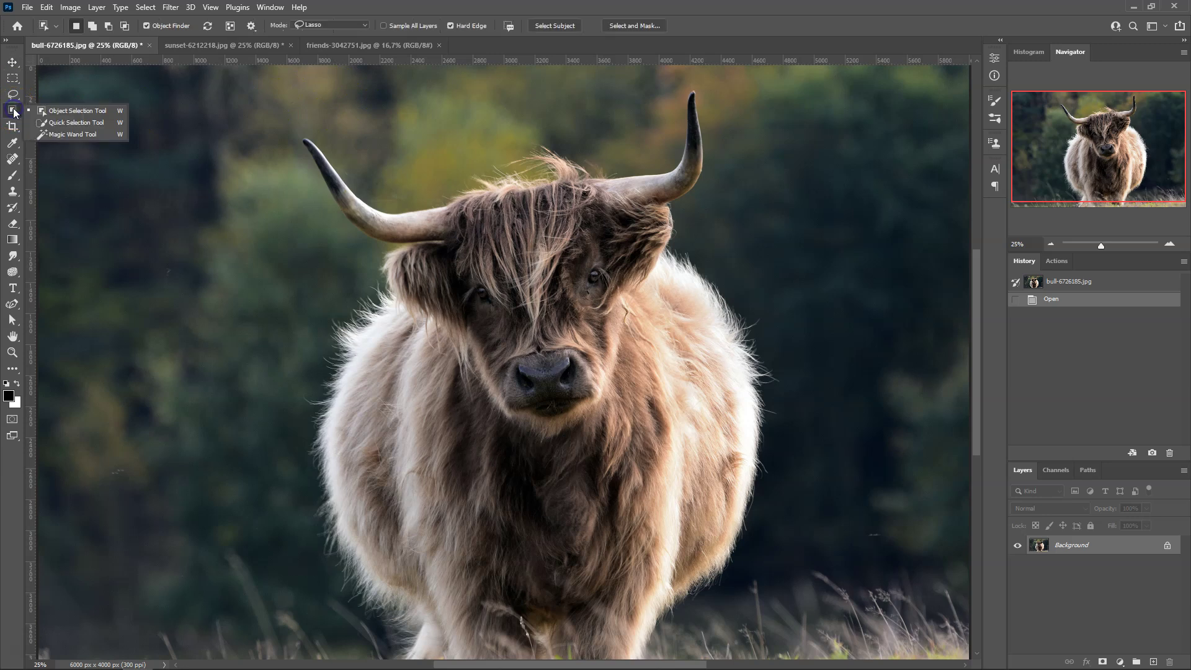
left_click(56, 111)
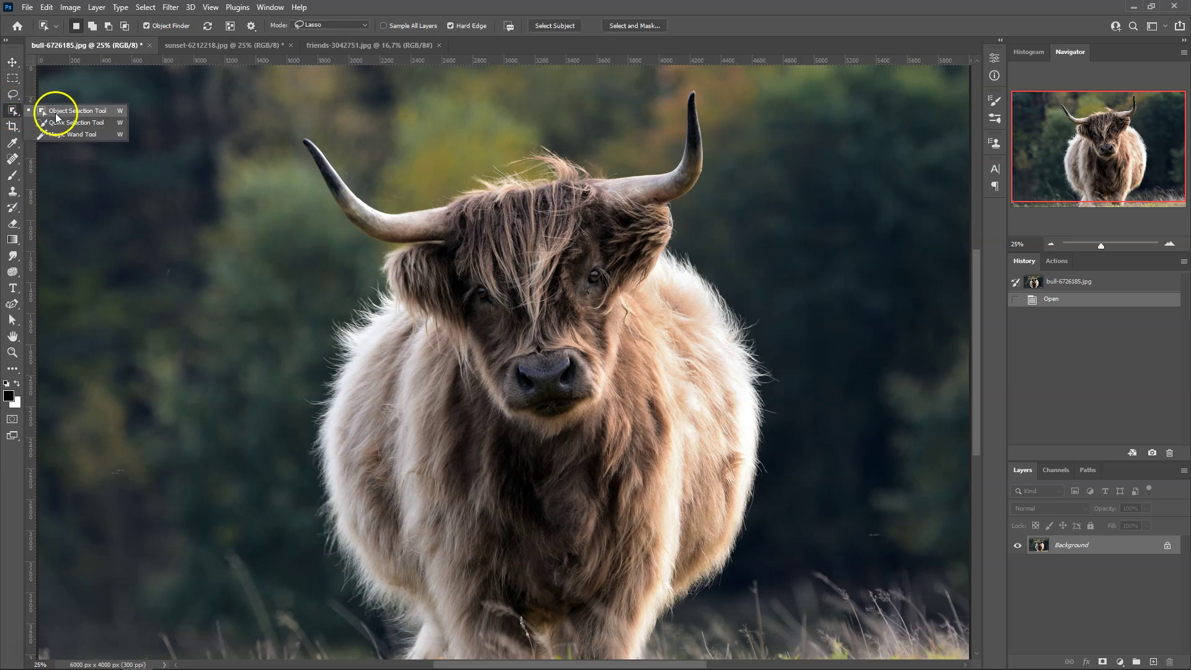
left_click(325, 25)
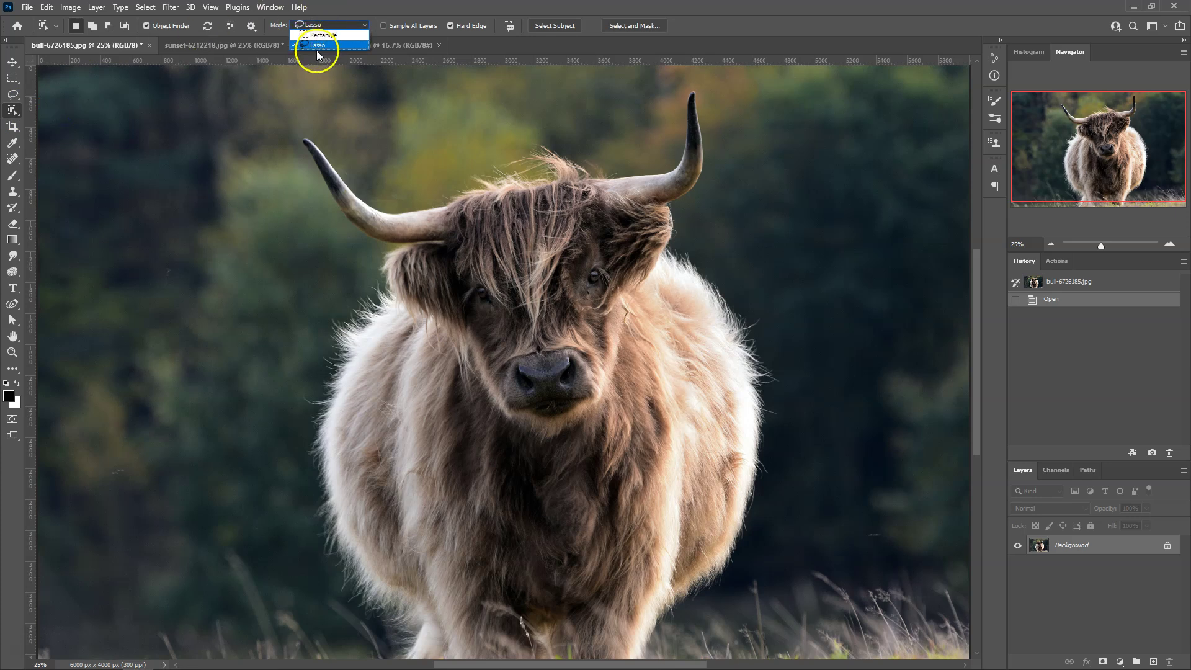
left_click(246, 76)
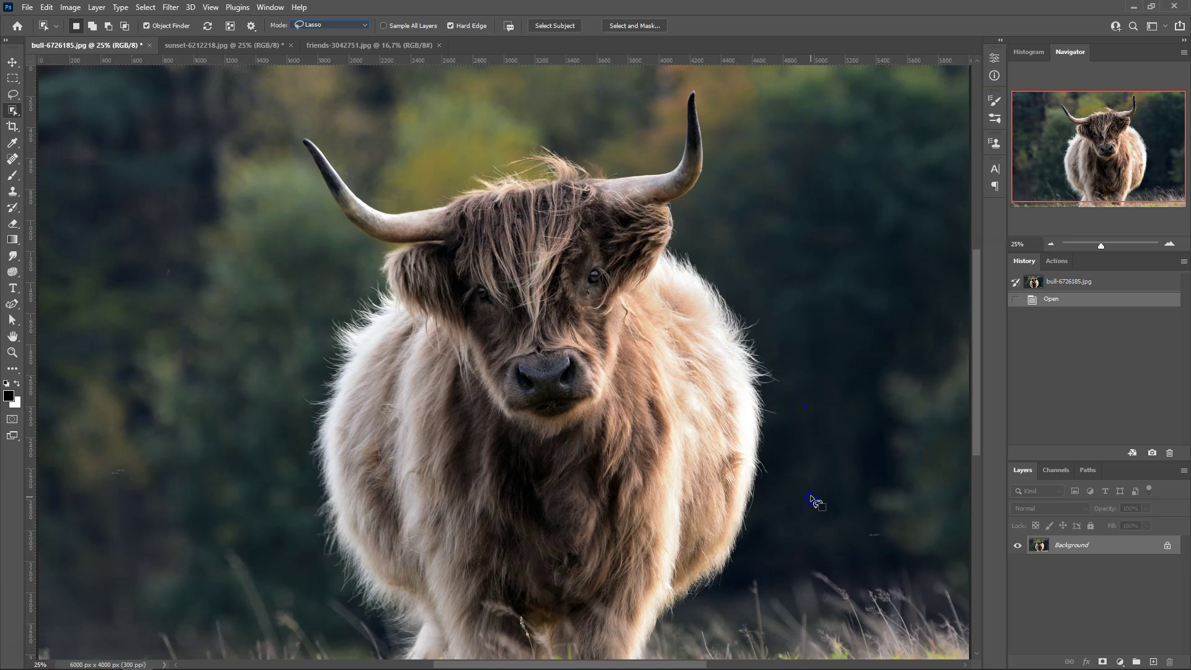
mouse_move(797, 309)
left_mouse_down()
mouse_move(707, 73)
mouse_move(628, 114)
mouse_move(348, 93)
mouse_move(273, 224)
mouse_move(289, 493)
mouse_move(366, 645)
mouse_move(638, 641)
mouse_move(792, 494)
mouse_move(796, 308)
left_mouse_up()
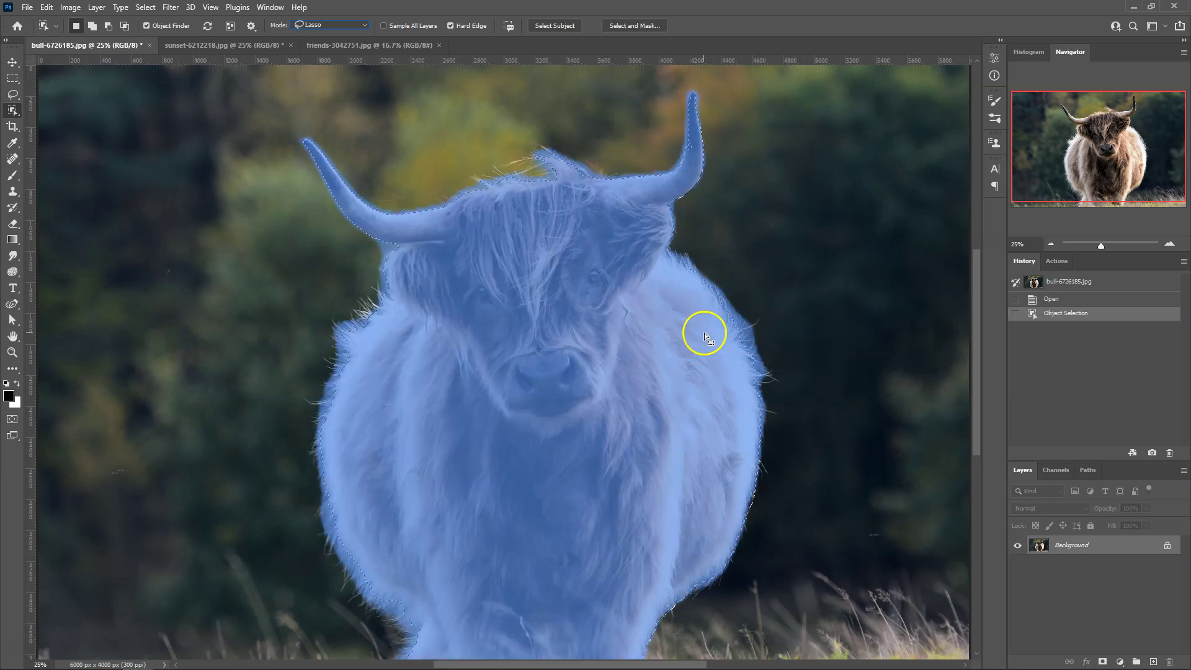
- Toggle Object Finder off and back on, then deselect the bull with Ctrl+D
left_click(224, 115)
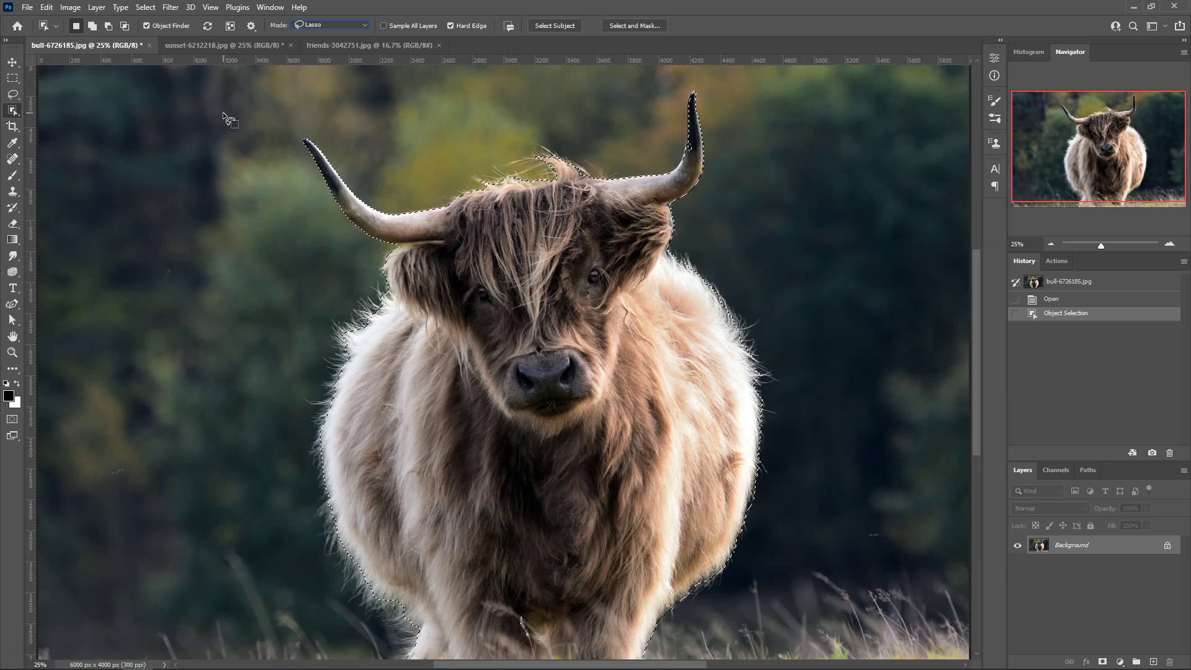
left_click(146, 26)
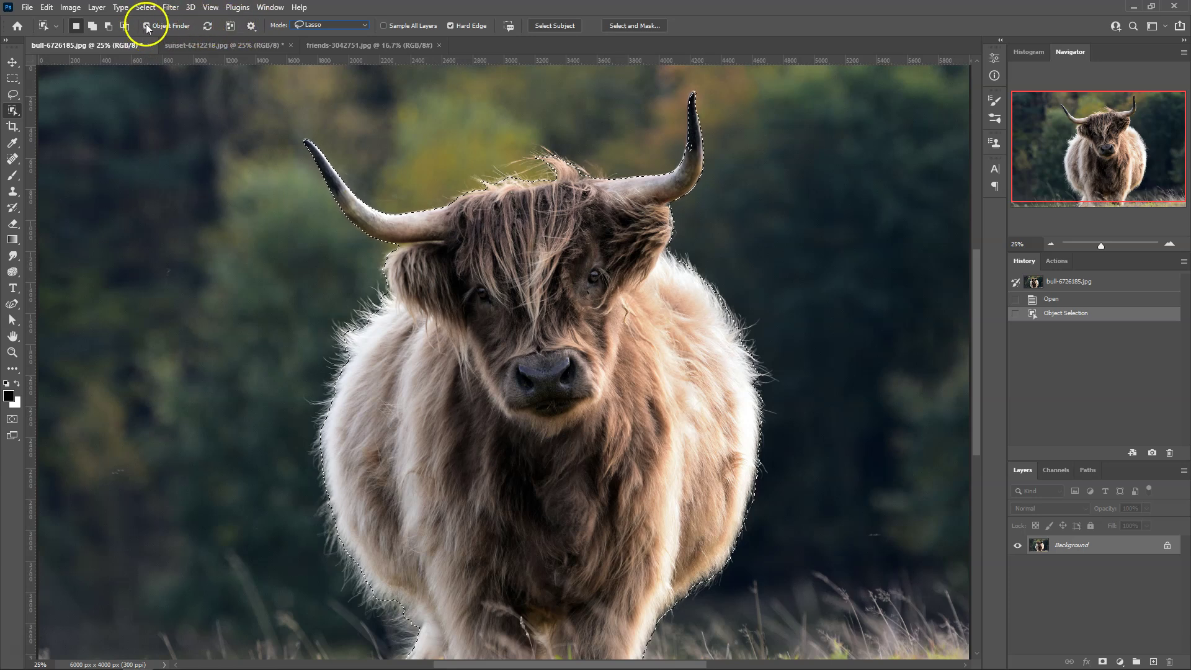
left_click(176, 158)
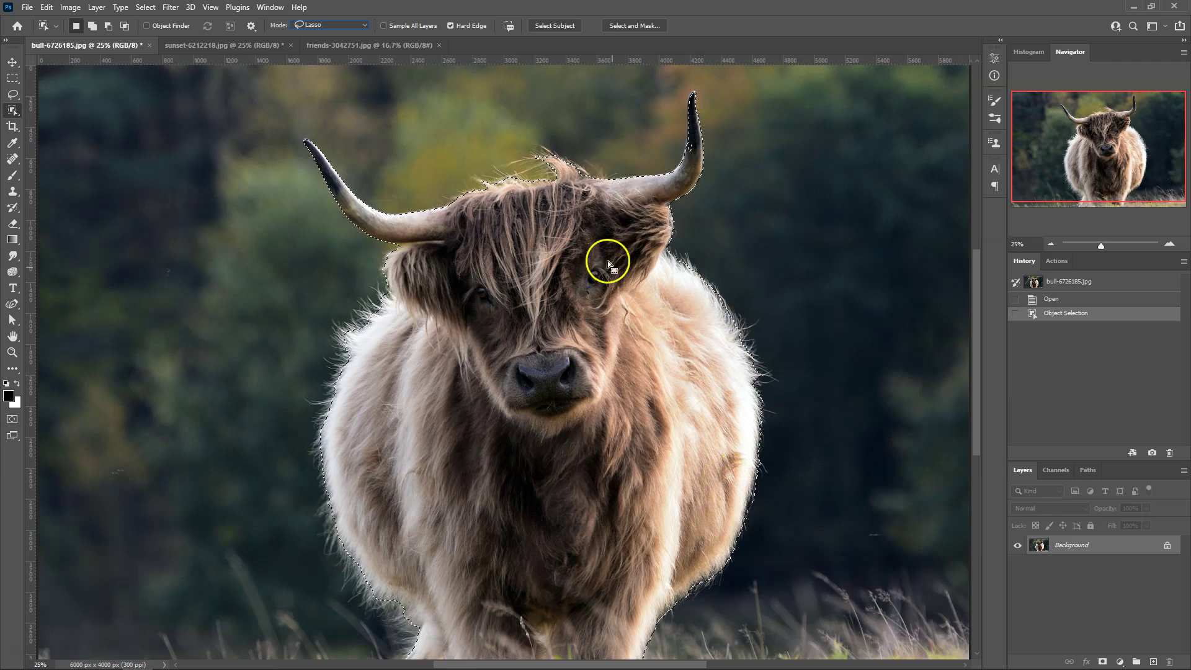
left_click(147, 25)
left_click(111, 118)
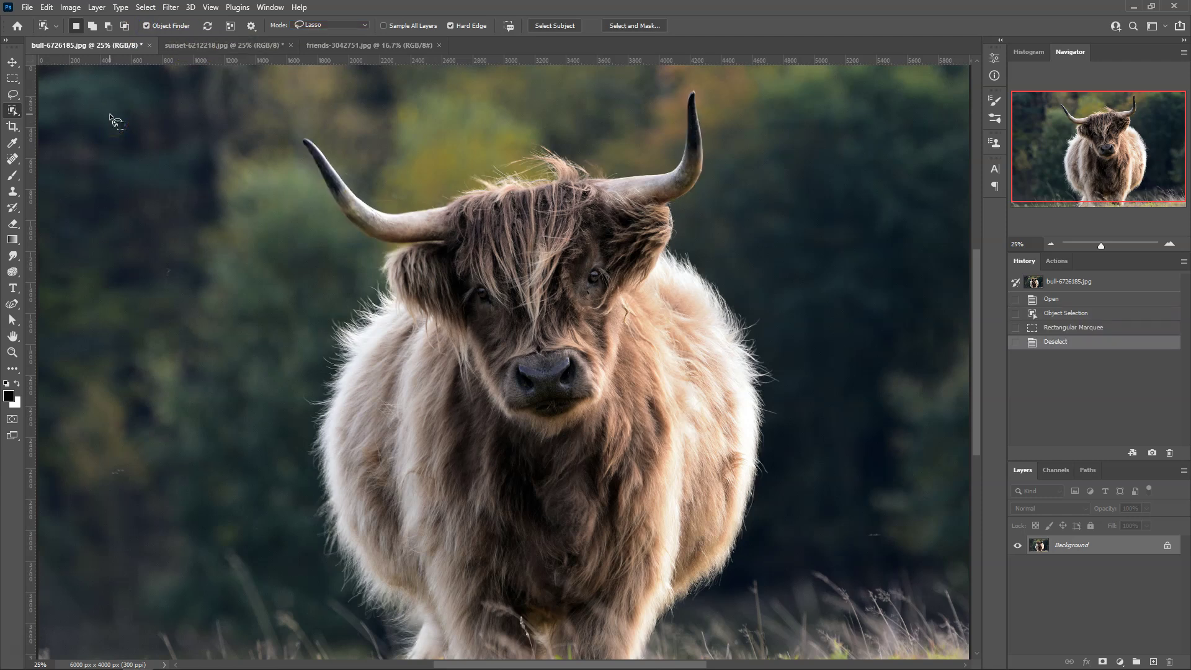
- Preview Object Finder over the bull, then switch to the friends-3042751.jpg photo
left_click_drag(124, 179, 213, 493)
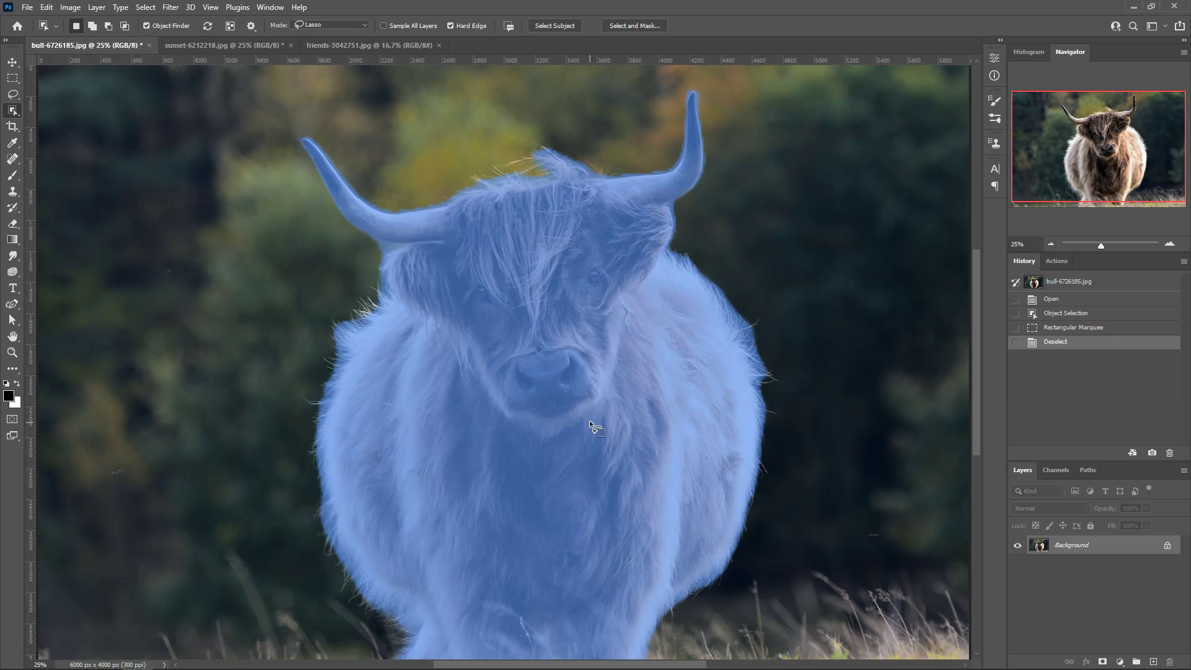
left_click(392, 44)
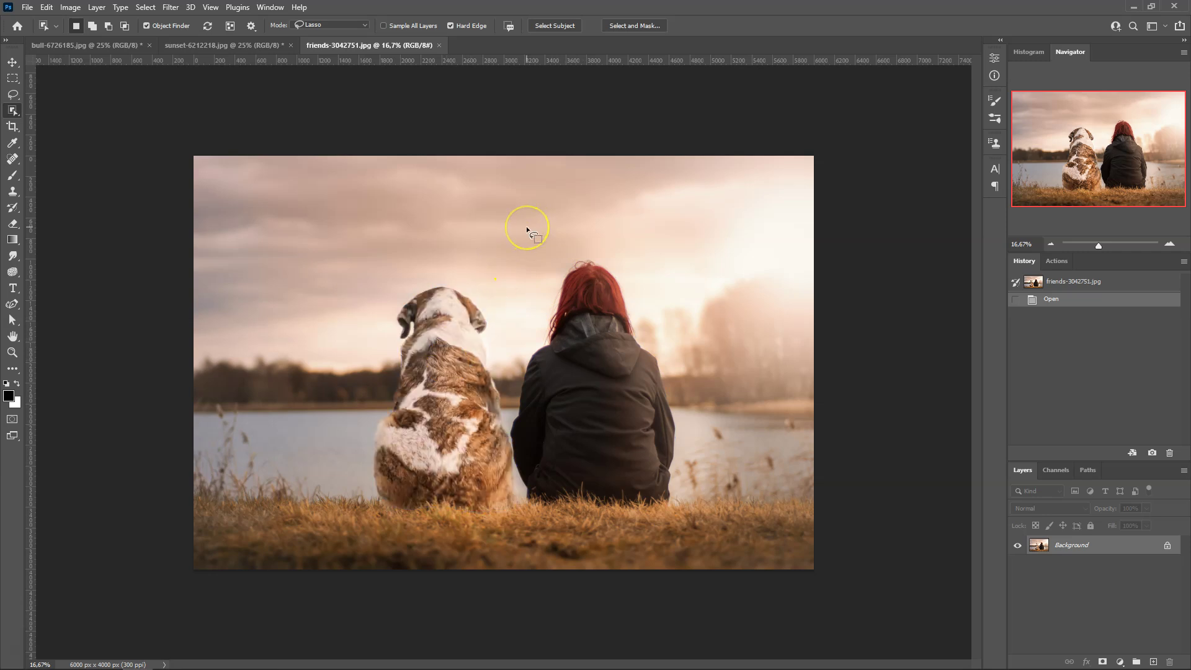
left_click(451, 380)
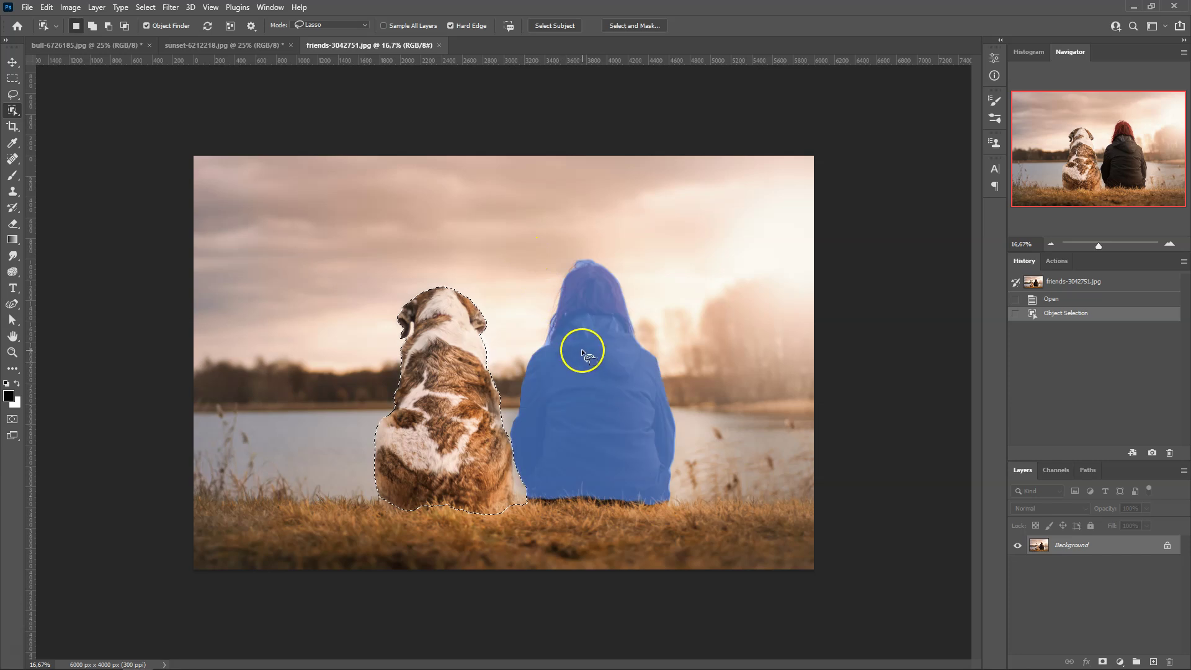
key("shift")
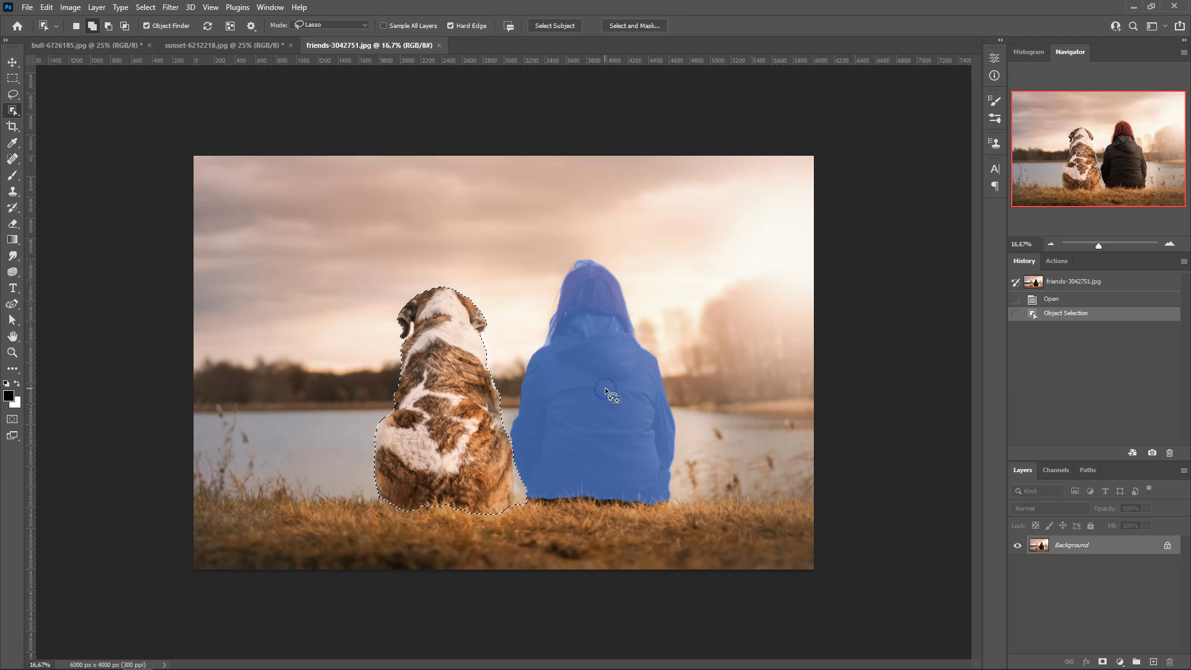
left_click(605, 388, "shift")
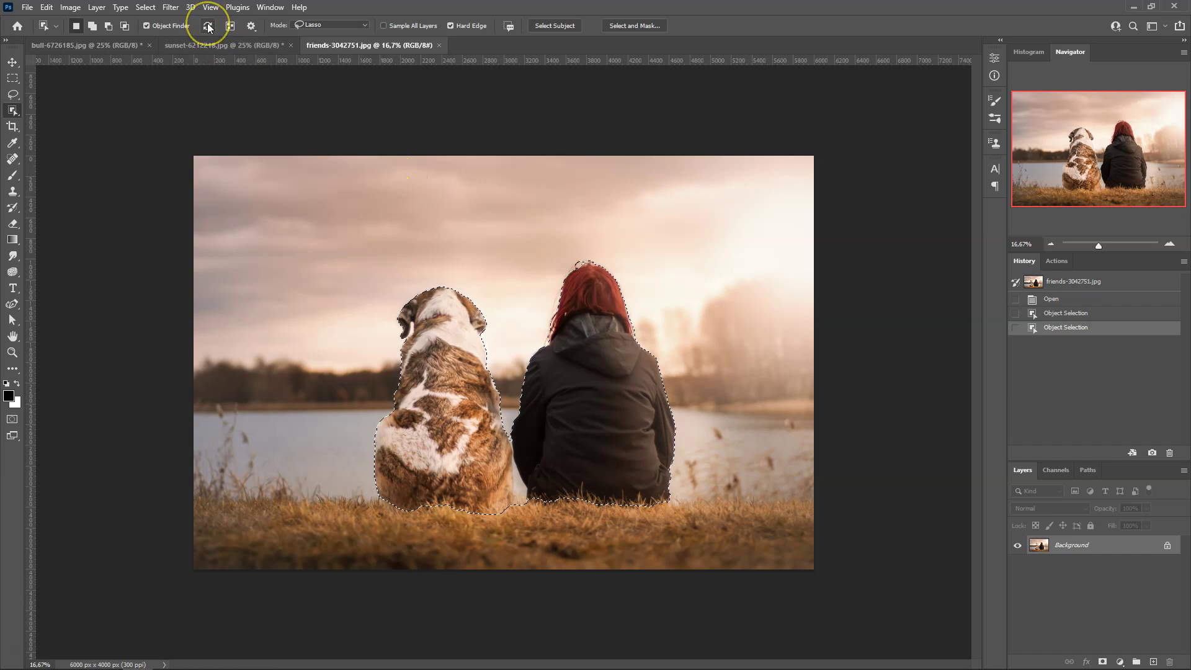
left_click(215, 119)
left_click(207, 27)
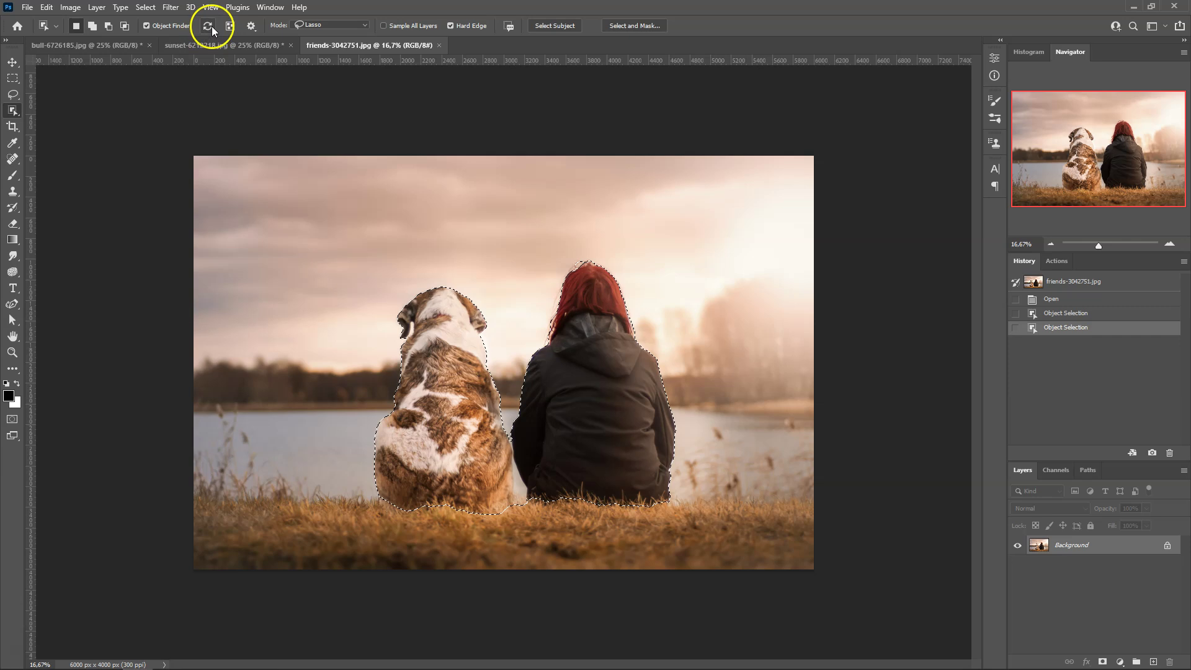
key("ctrl+d")
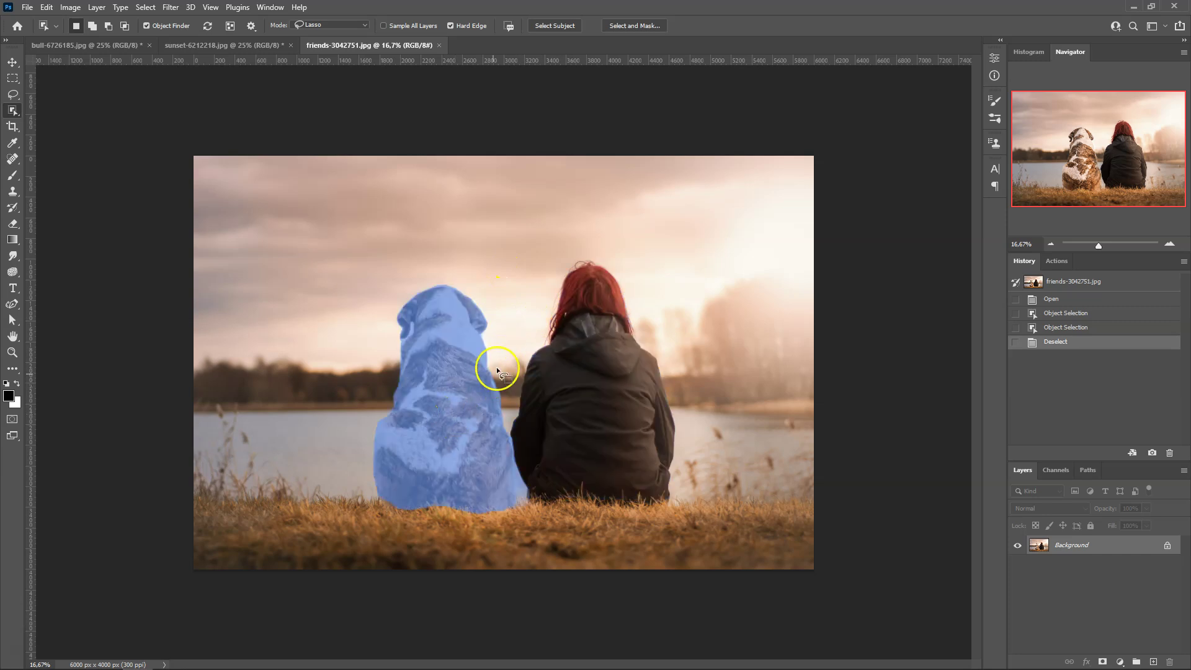
- Show overlays on all detected objects and set the overlay colour to Green
left_click(230, 26)
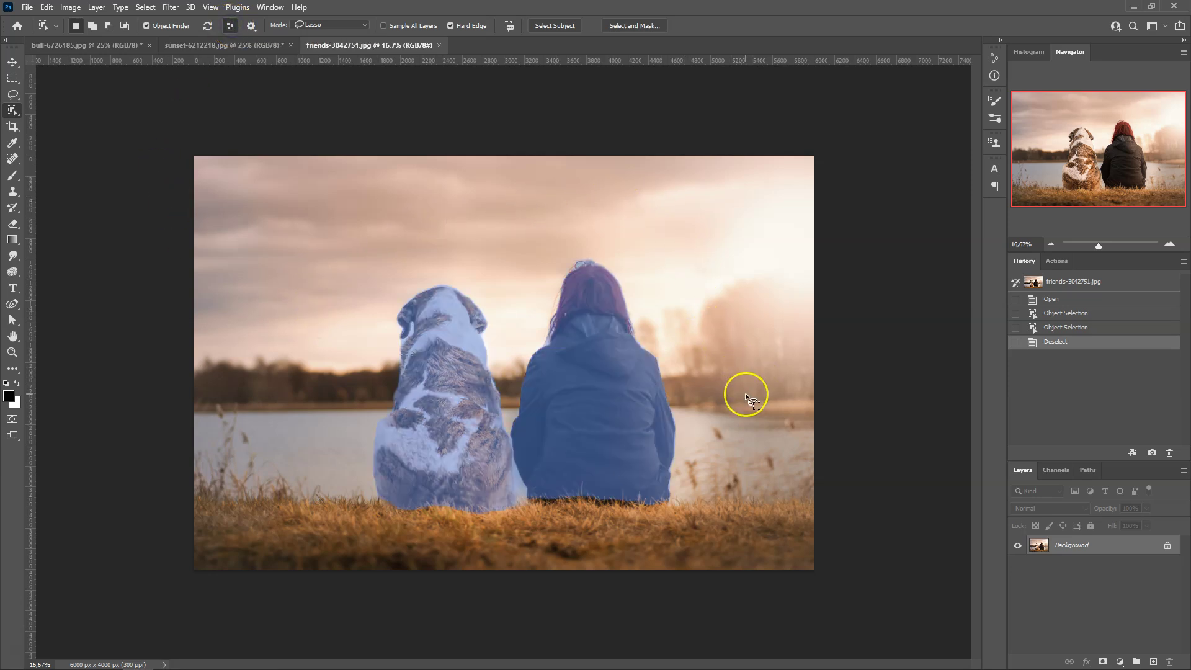
left_click(252, 26)
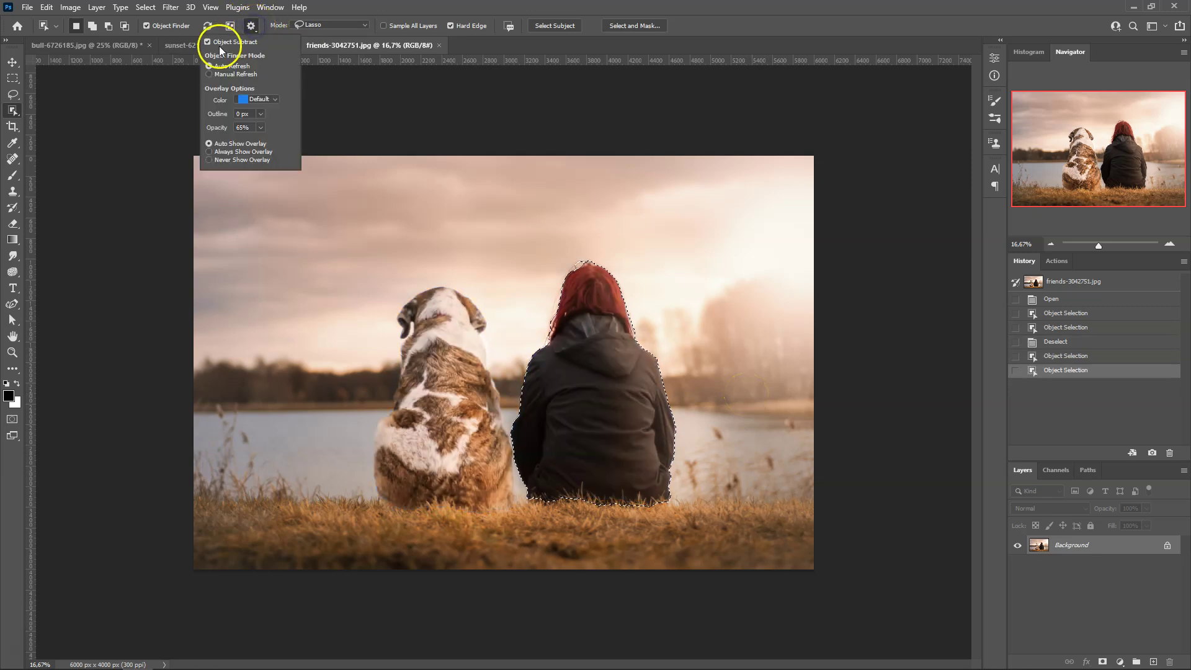
left_click(243, 100)
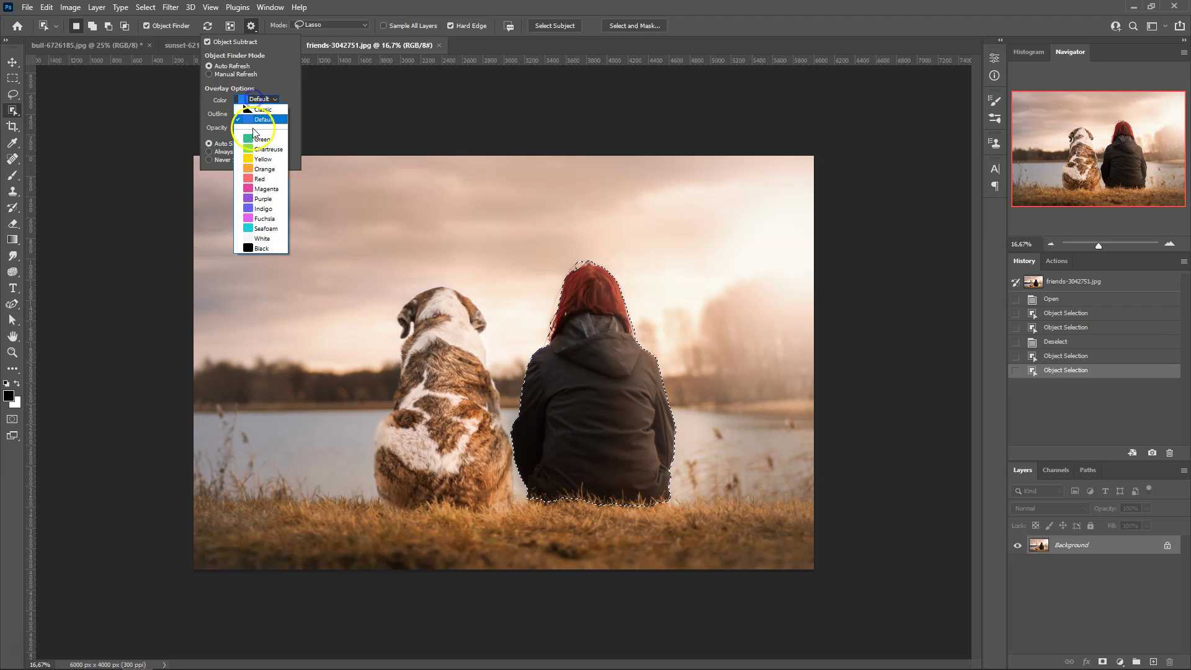
left_click(251, 119)
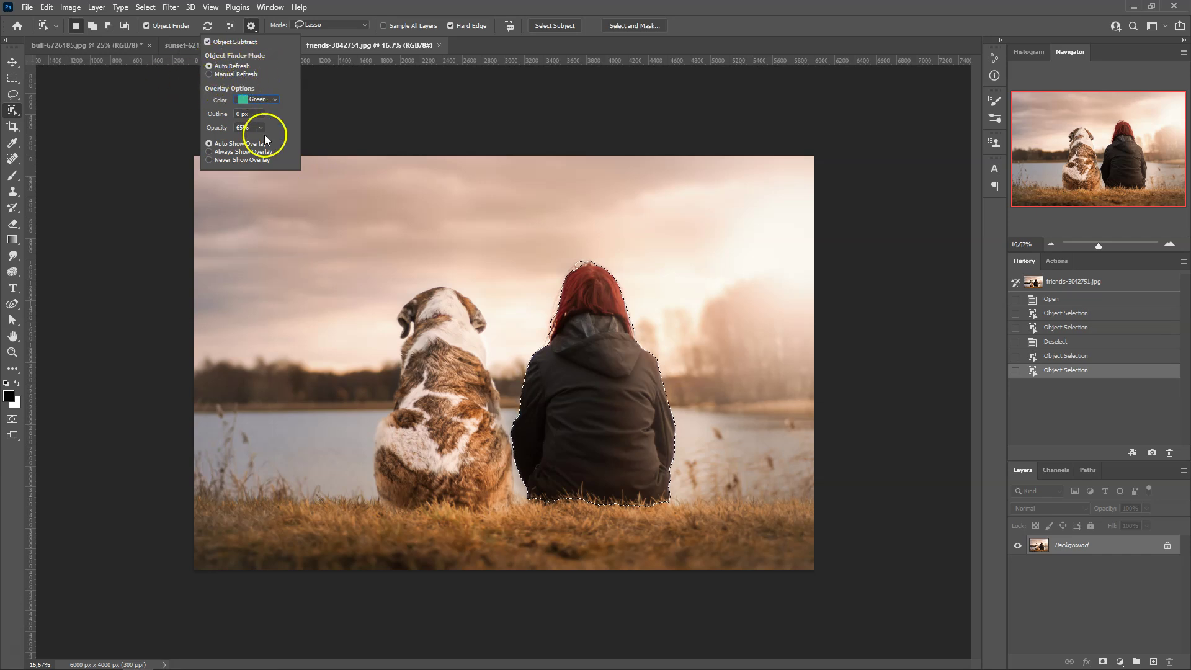
left_click(202, 24)
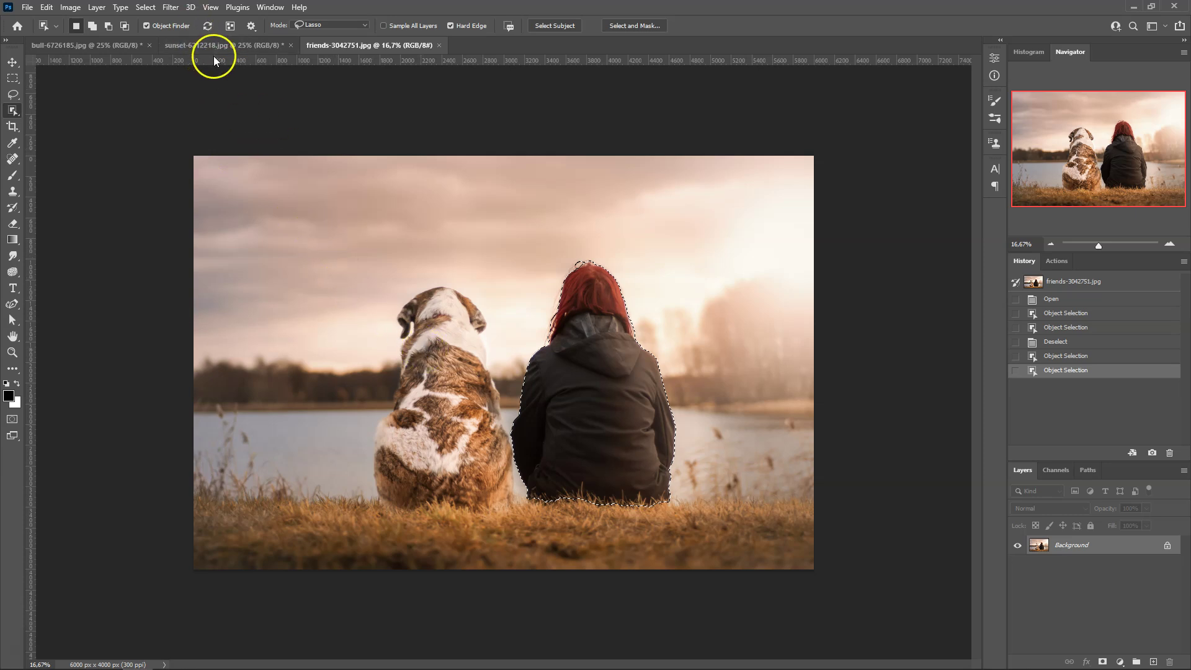
left_click(251, 26)
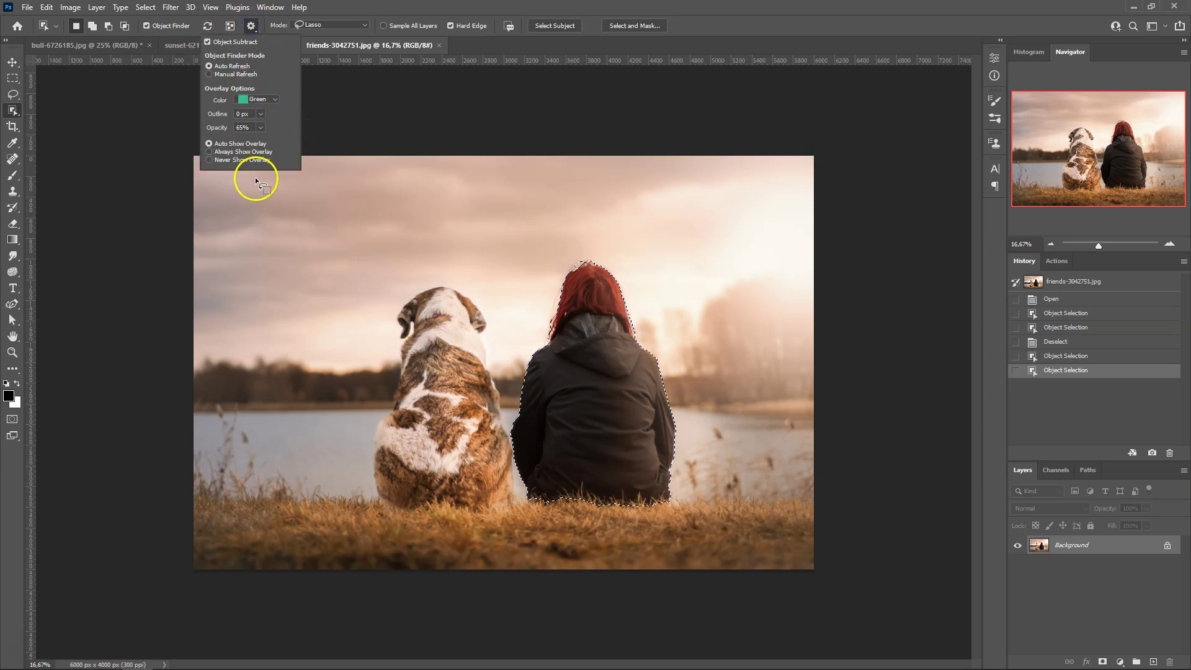
- Close the friends photo, reselect the bull with one click, and open Select and Mask
left_click(440, 44)
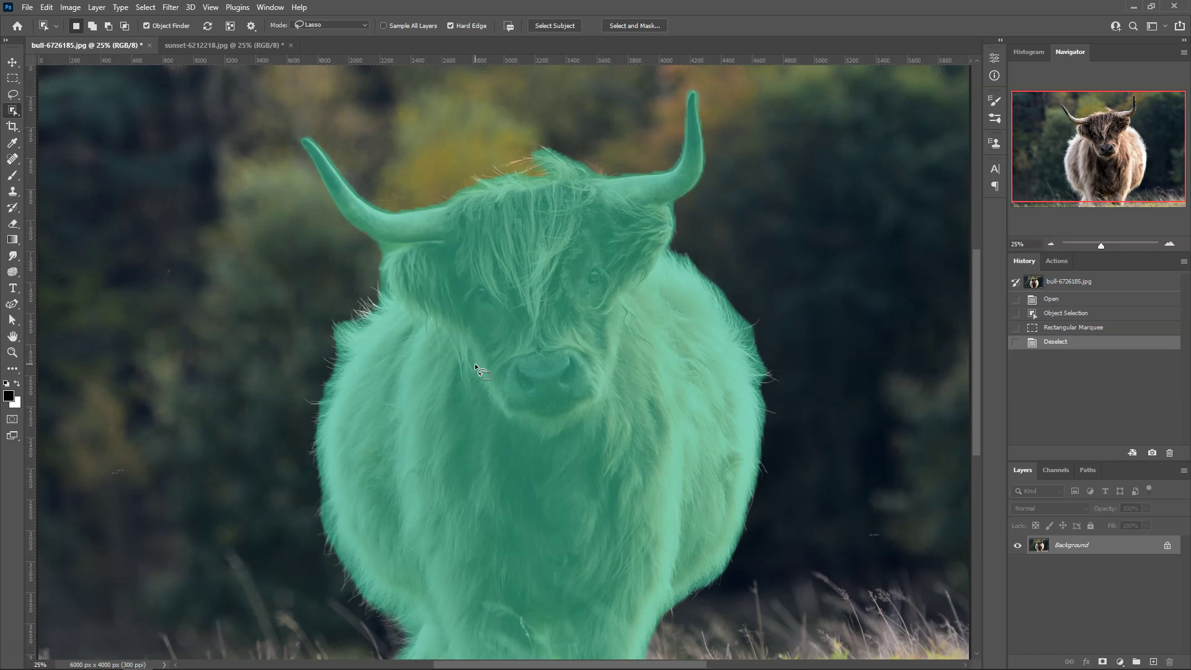
left_click(503, 366)
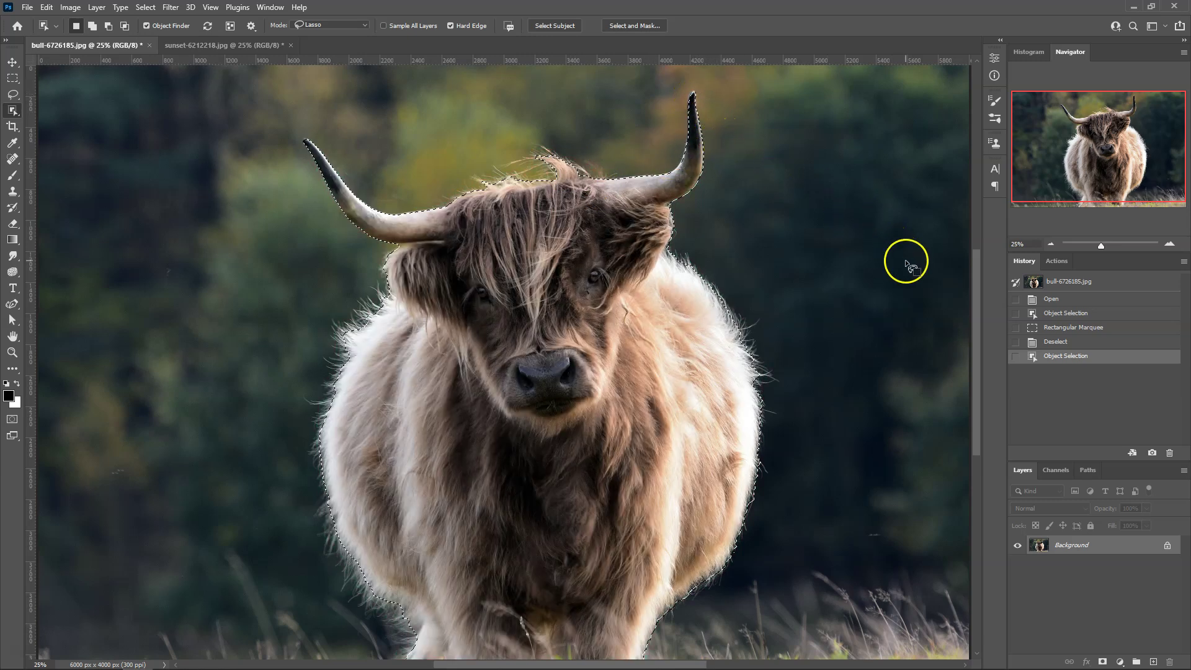
left_click(803, 224)
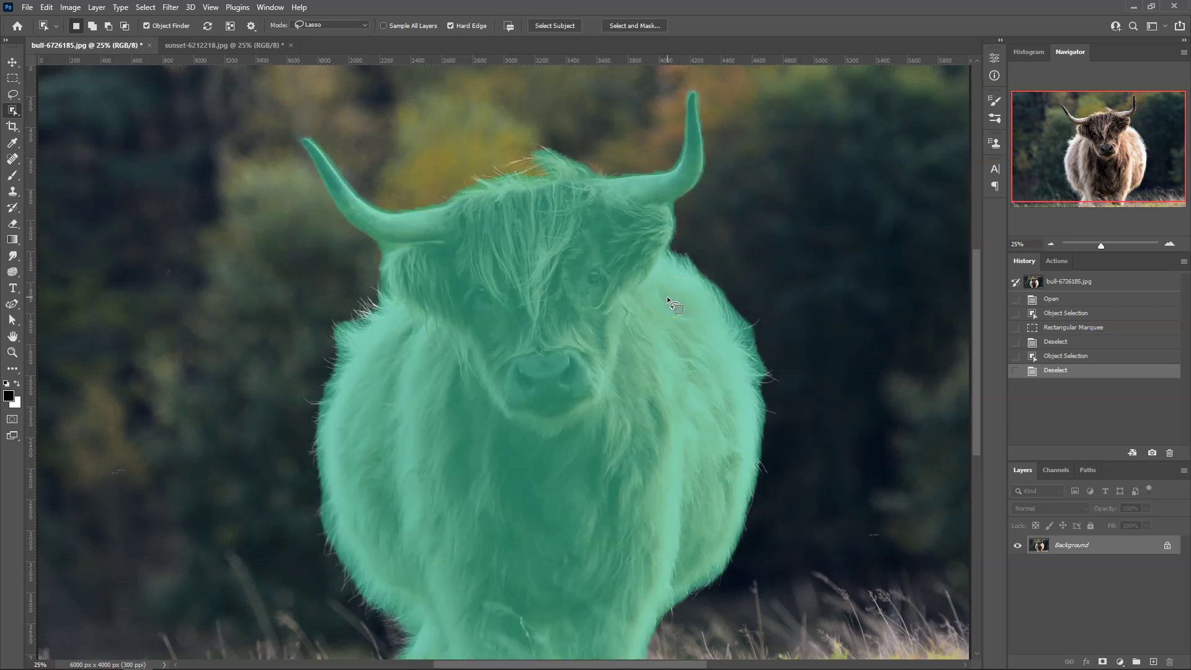
left_click(642, 305)
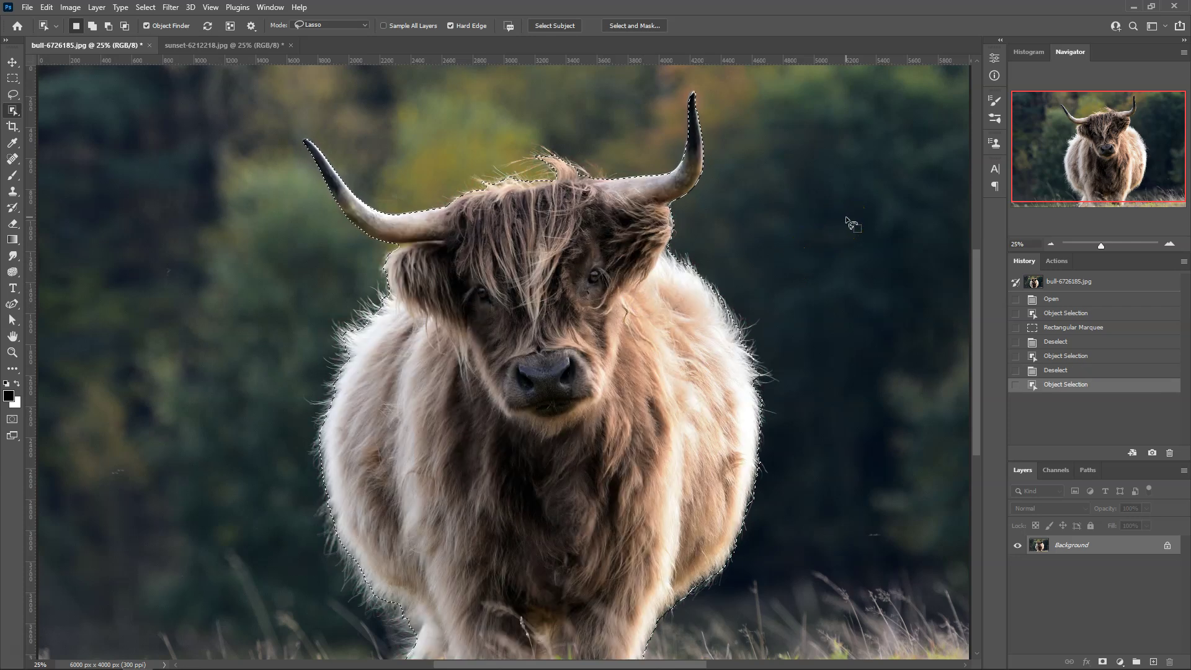
left_click(630, 28)
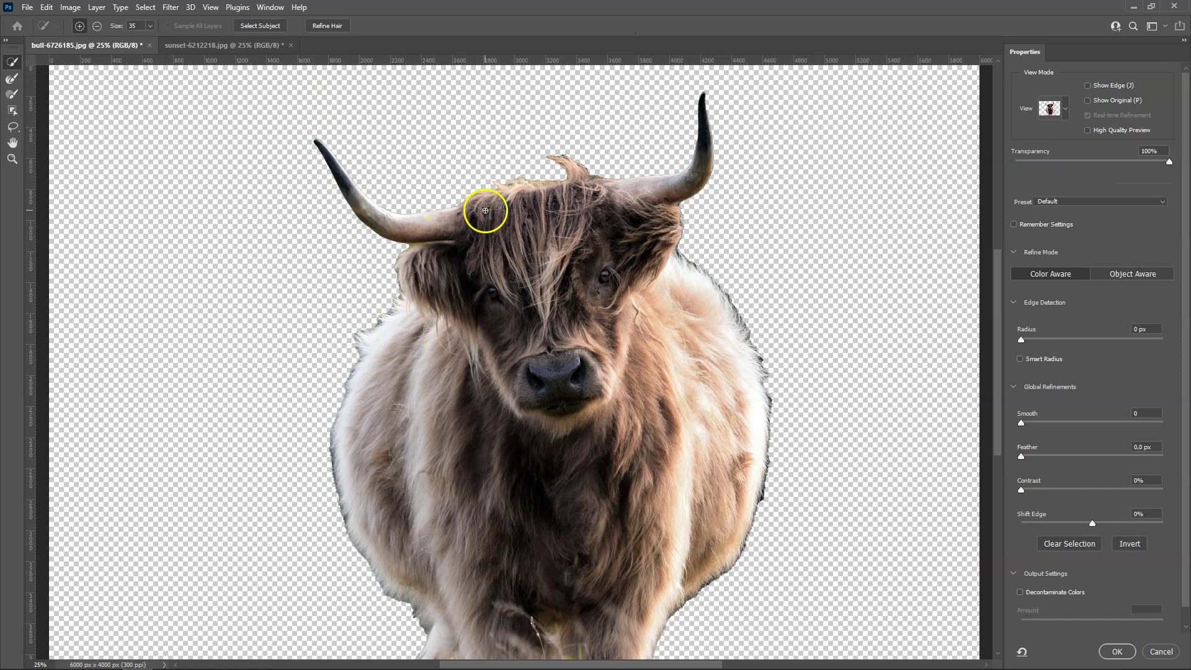
- Brush the head and right shoulder fur edges with the Refine Edge Brush
left_click_drag(557, 174, 571, 158)
left_click_drag(415, 307, 388, 309)
left_click(11, 81)
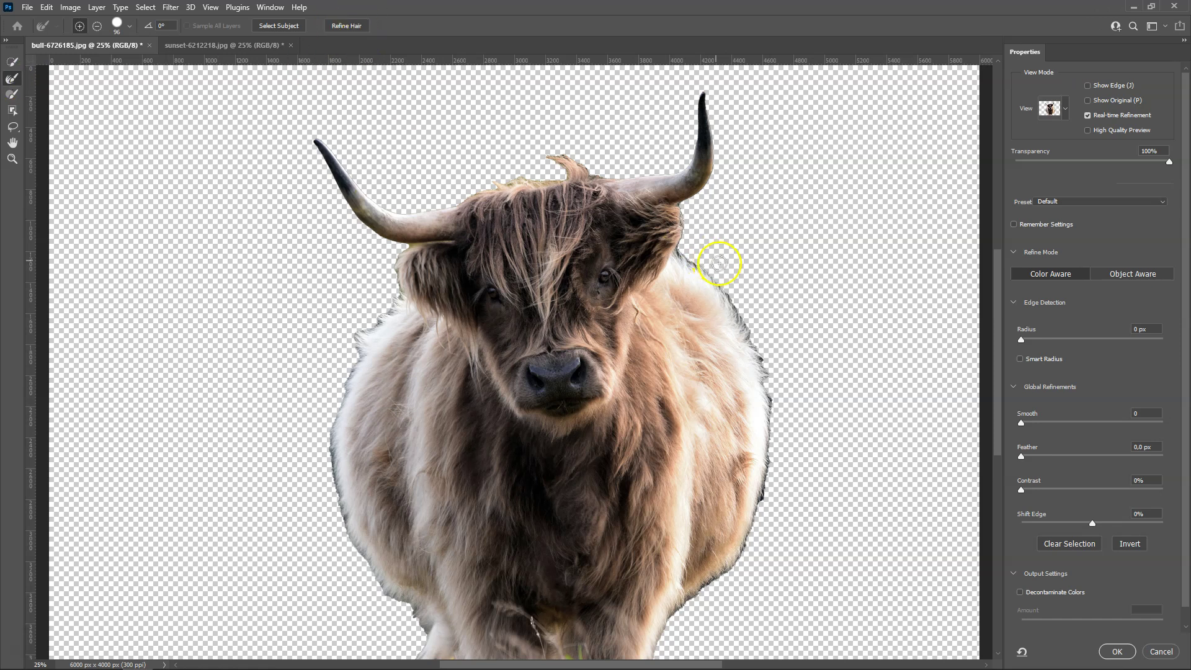
left_click(357, 34)
left_click_drag(681, 256, 699, 271)
mouse_move(755, 350)
left_mouse_down()
mouse_move(768, 380)
mouse_move(765, 490)
left_mouse_up()
mouse_move(687, 281)
left_mouse_down()
mouse_move(677, 251)
mouse_move(686, 259)
left_mouse_up()
- Apply Refine Hair and brush the fur edges around the head, sides and right horn
left_click(343, 25)
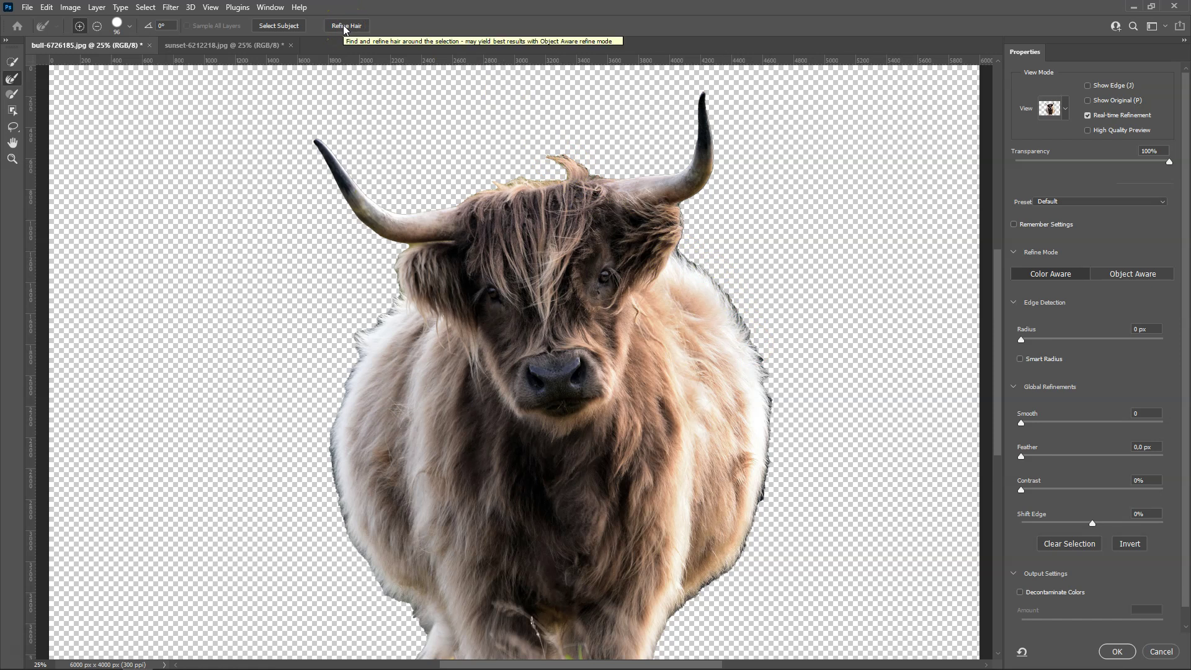
mouse_move(399, 265)
left_mouse_down()
mouse_move(400, 298)
mouse_move(433, 239)
left_mouse_up()
left_click(346, 25)
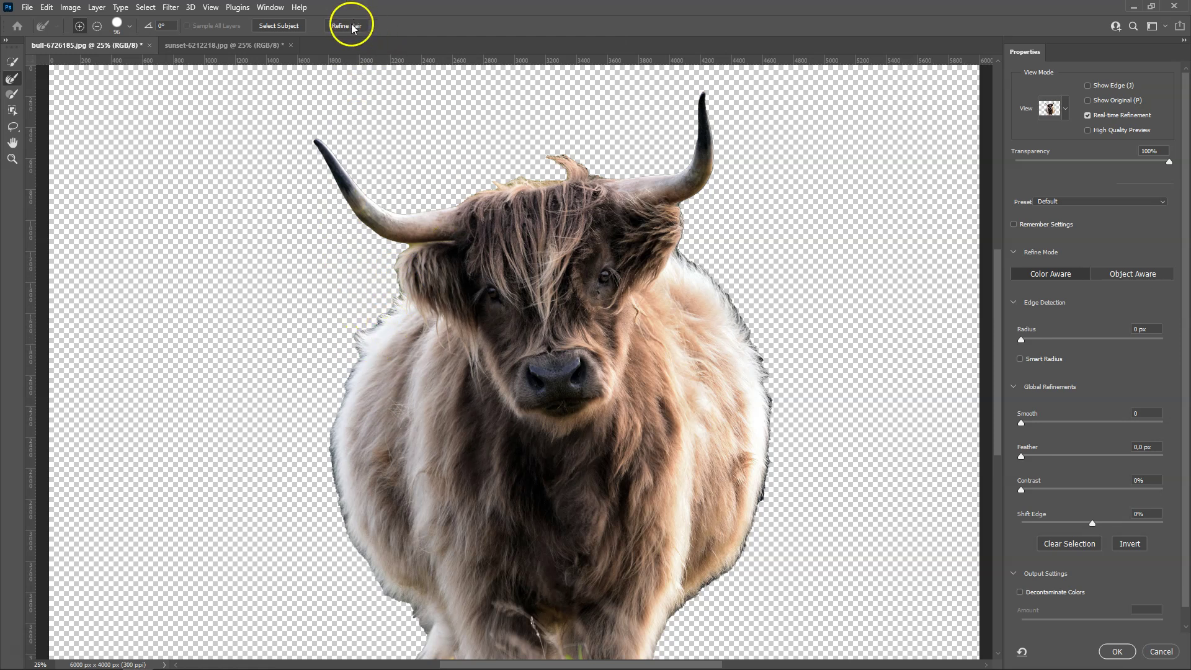
left_click_drag(609, 222, 652, 293)
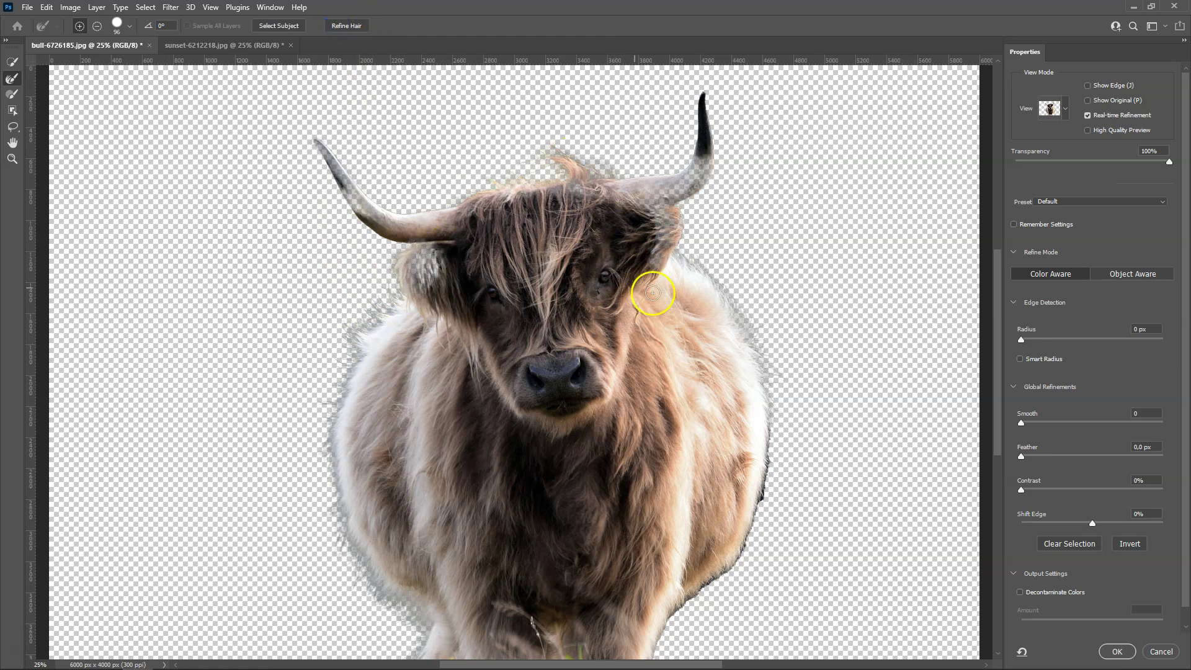
mouse_move(679, 251)
left_mouse_down()
mouse_move(712, 265)
mouse_move(585, 165)
mouse_move(412, 246)
mouse_move(395, 296)
left_mouse_up()
left_click_drag(363, 575, 386, 590)
mouse_move(752, 473)
left_mouse_down()
mouse_move(757, 491)
mouse_move(697, 589)
mouse_move(764, 474)
left_mouse_up()
left_click_drag(742, 548, 696, 588)
mouse_move(657, 192)
left_mouse_down()
mouse_move(701, 173)
mouse_move(652, 199)
mouse_move(664, 222)
mouse_move(670, 186)
mouse_move(705, 159)
mouse_move(690, 193)
left_mouse_up()
- Shrink the refine brush to 80 px and clean fuzz around the neck, head and left ear
right_click(834, 292, "alt")
left_click_drag(837, 292, 835, 293)
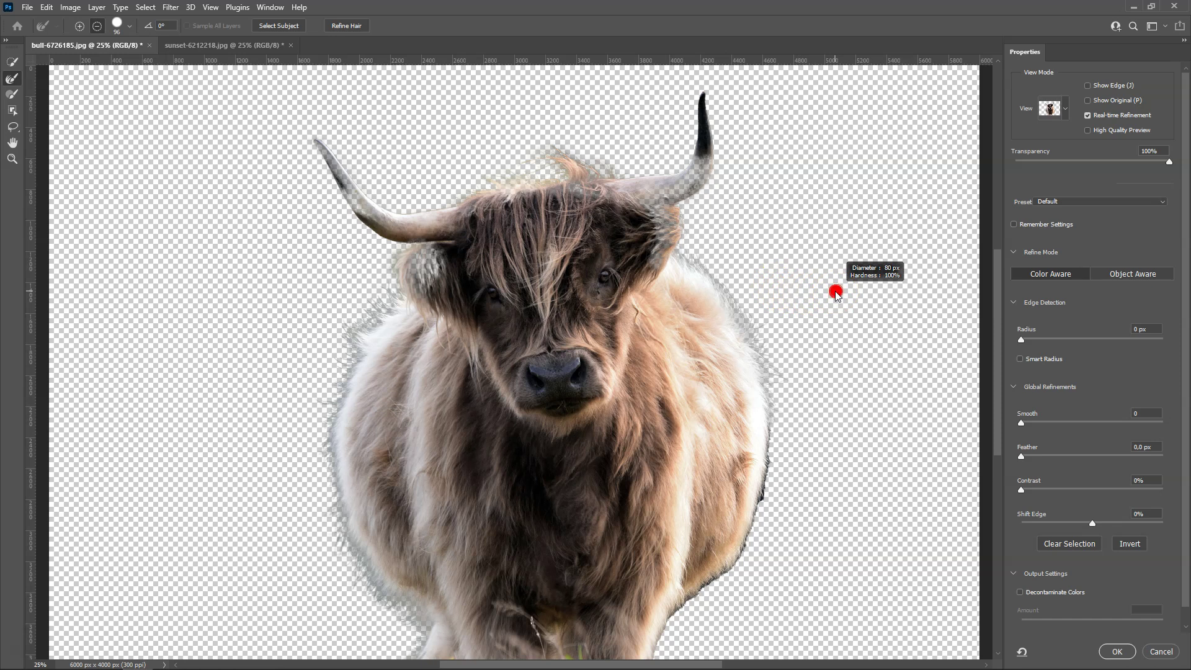
left_click_drag(737, 276, 712, 276)
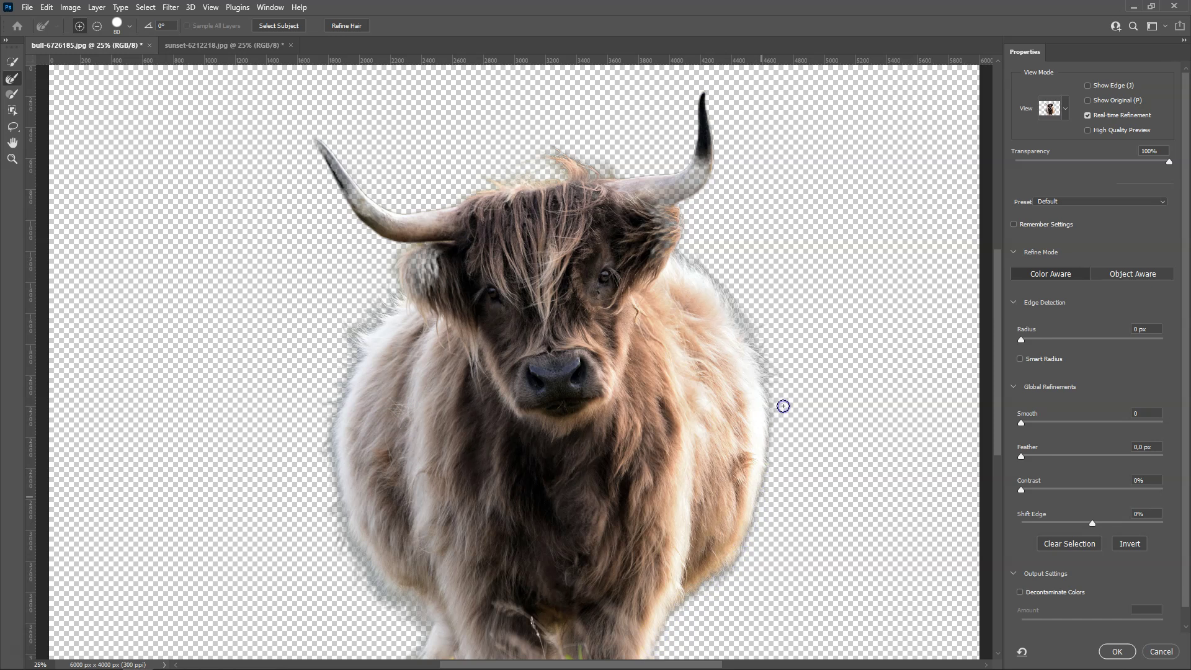
left_click_drag(589, 166, 538, 166)
left_click_drag(407, 277, 402, 291)
left_click_drag(399, 280, 394, 197)
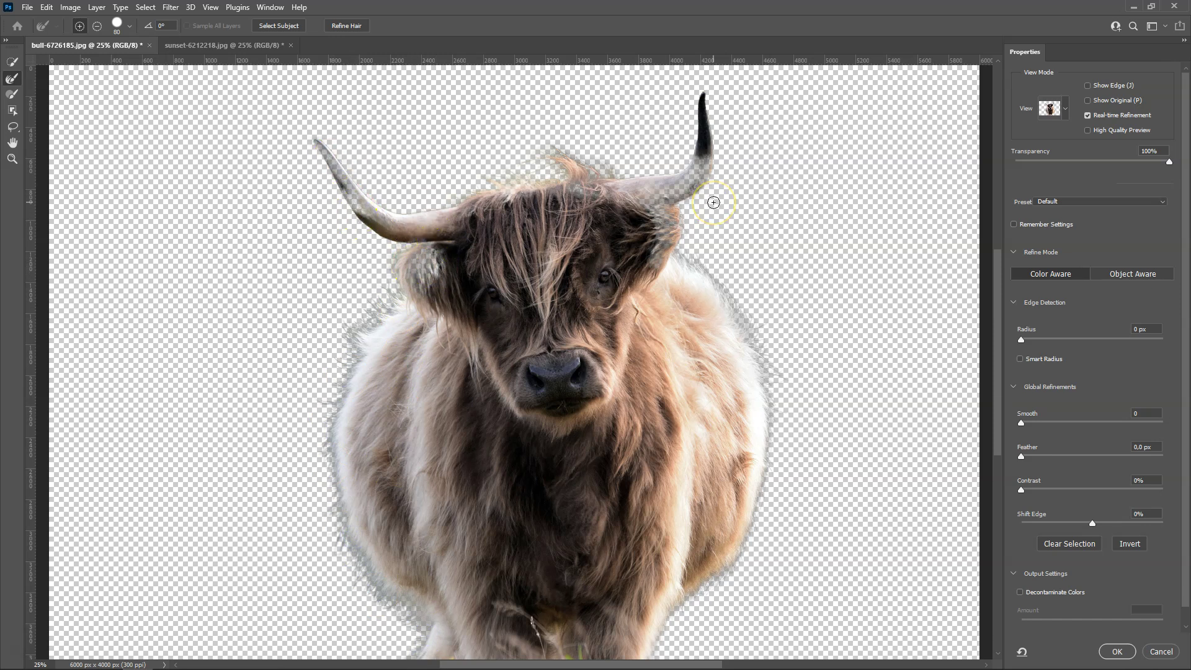
left_click(14, 65)
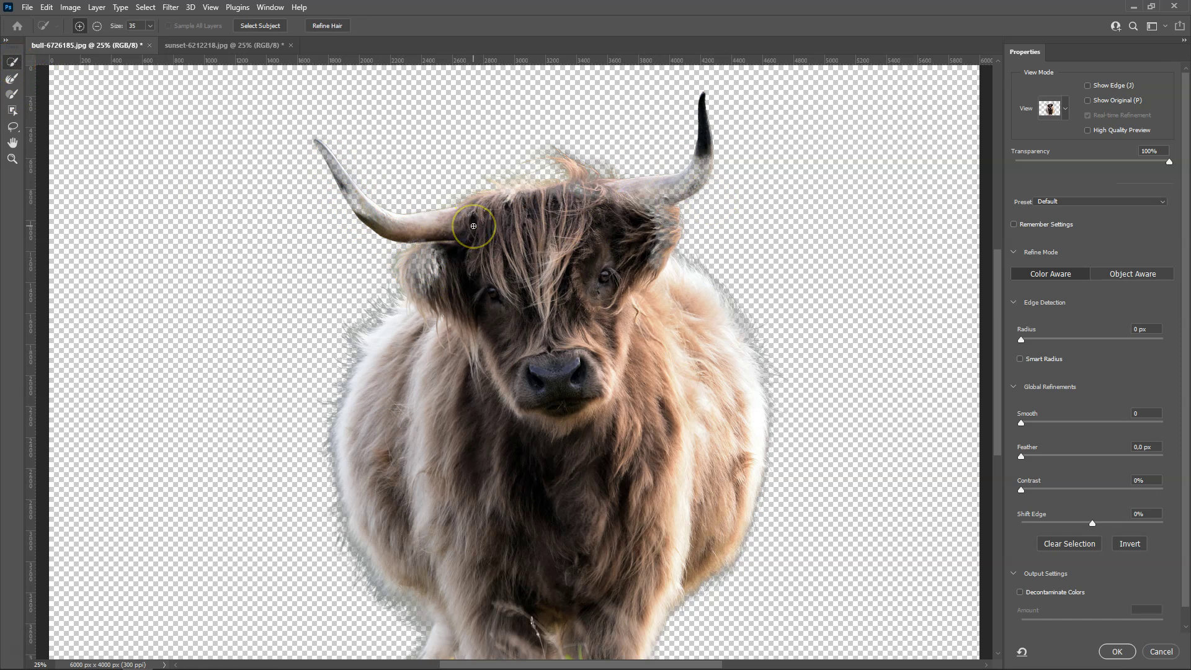
- In Add mode, paint the right horn, horn base and hair beside the eye back in
left_click(80, 28)
mouse_move(702, 154)
left_mouse_down()
mouse_move(673, 186)
mouse_move(640, 194)
mouse_move(676, 192)
left_mouse_up()
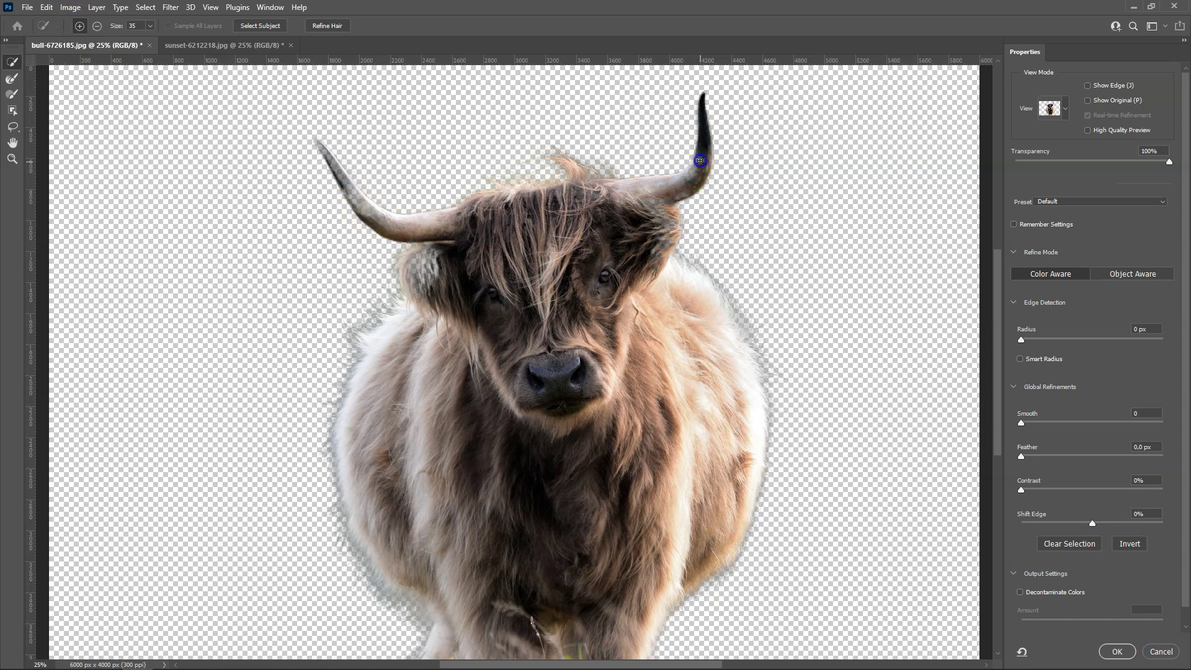
left_click_drag(672, 195, 642, 196)
left_click_drag(695, 167, 657, 204)
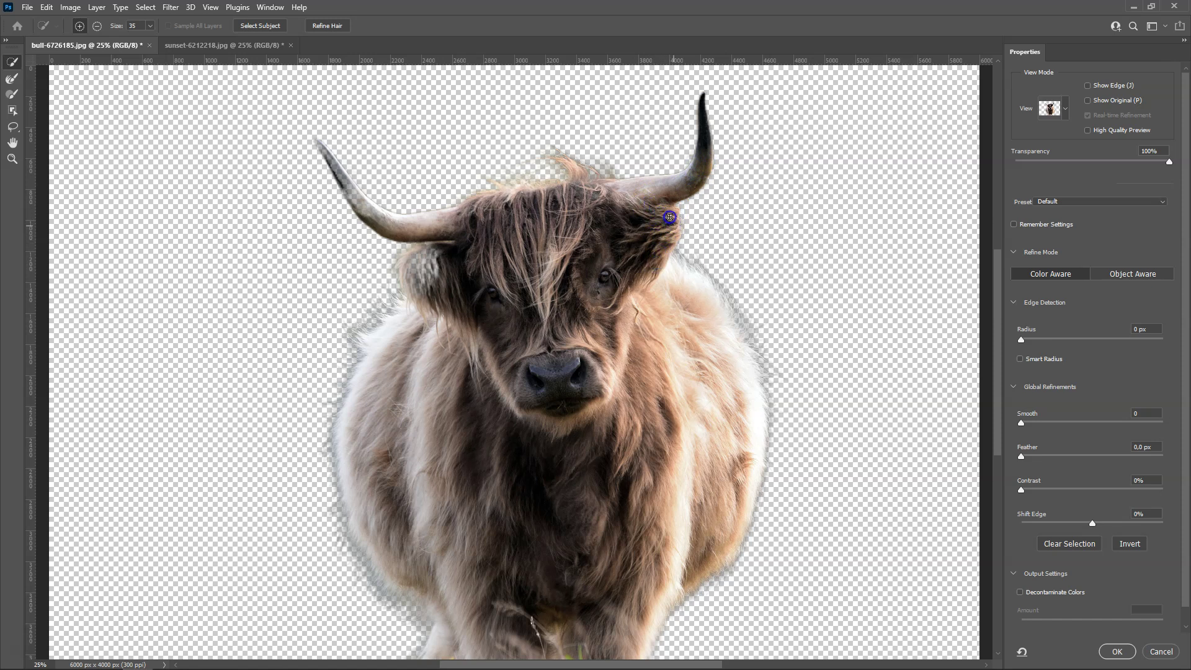
left_click(622, 288)
- Solidify the left ear, eye area, left horn and forehead, then fill the face and body with a larger brush
left_click_drag(443, 264, 411, 268)
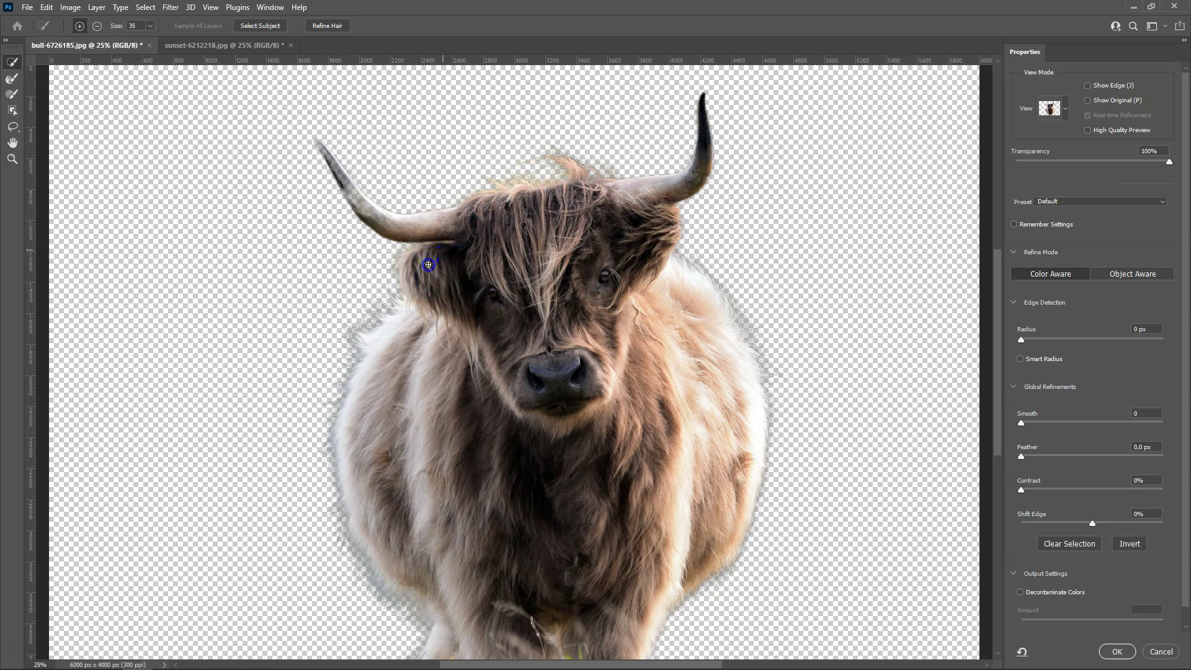
left_click(514, 309)
mouse_move(437, 280)
left_mouse_down()
mouse_move(431, 258)
mouse_move(430, 268)
left_mouse_up()
left_click_drag(645, 211, 612, 194)
left_click_drag(381, 231, 324, 152)
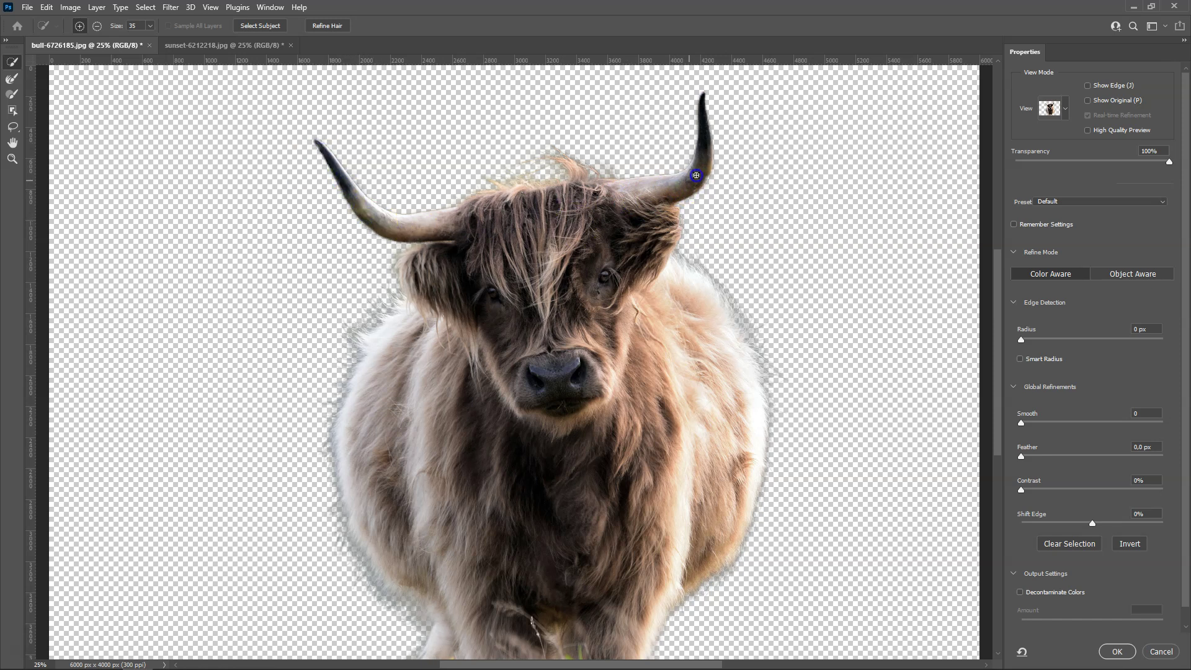
left_click(521, 245)
left_click(654, 194)
mouse_move(566, 595)
left_mouse_down()
mouse_move(562, 379)
mouse_move(738, 307)
mouse_move(764, 492)
mouse_move(767, 364)
mouse_move(791, 412)
mouse_move(697, 332)
mouse_move(749, 368)
mouse_move(758, 439)
mouse_move(765, 351)
mouse_move(697, 252)
left_mouse_up()
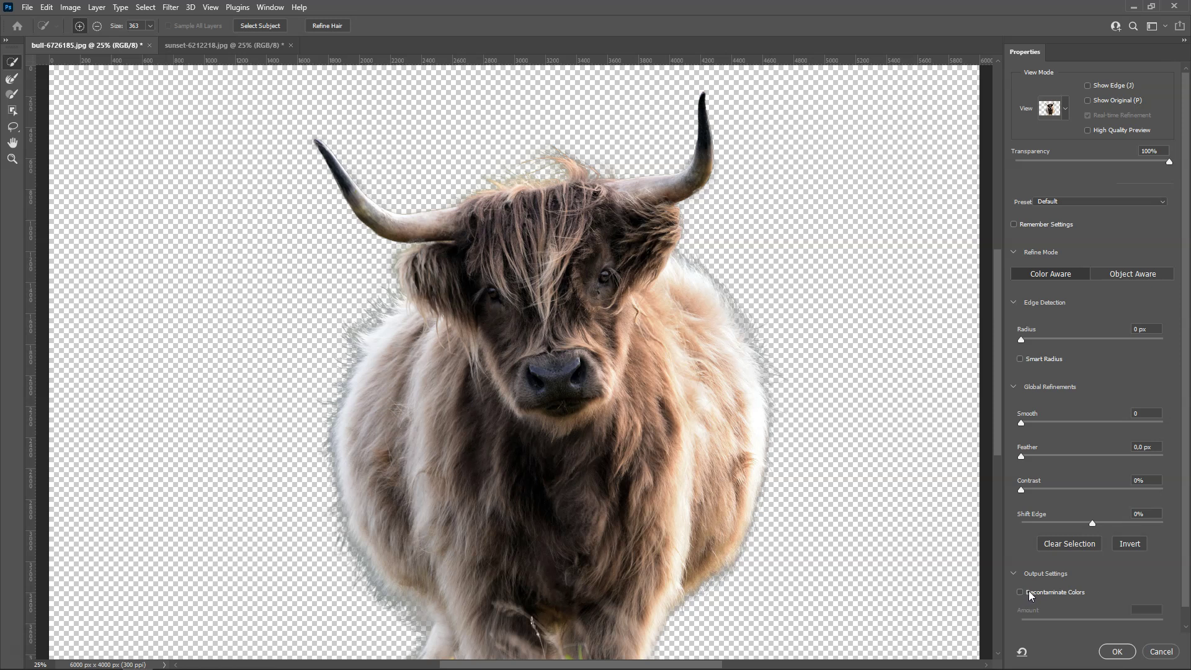
- Refine the bull's left and right hair edges and enable Decontaminate Colors
left_click_drag(692, 256, 708, 286)
left_click_drag(708, 286, 757, 313)
left_click(1023, 572)
left_click(1020, 592)
mouse_move(665, 264)
left_mouse_down()
mouse_move(730, 298)
mouse_move(810, 399)
left_mouse_up()
mouse_move(412, 380)
left_mouse_down()
mouse_move(353, 496)
mouse_move(346, 385)
left_mouse_up()
- Output the refined cut-out to a New Layer and confirm
scroll(1098, 519, "down", 1)
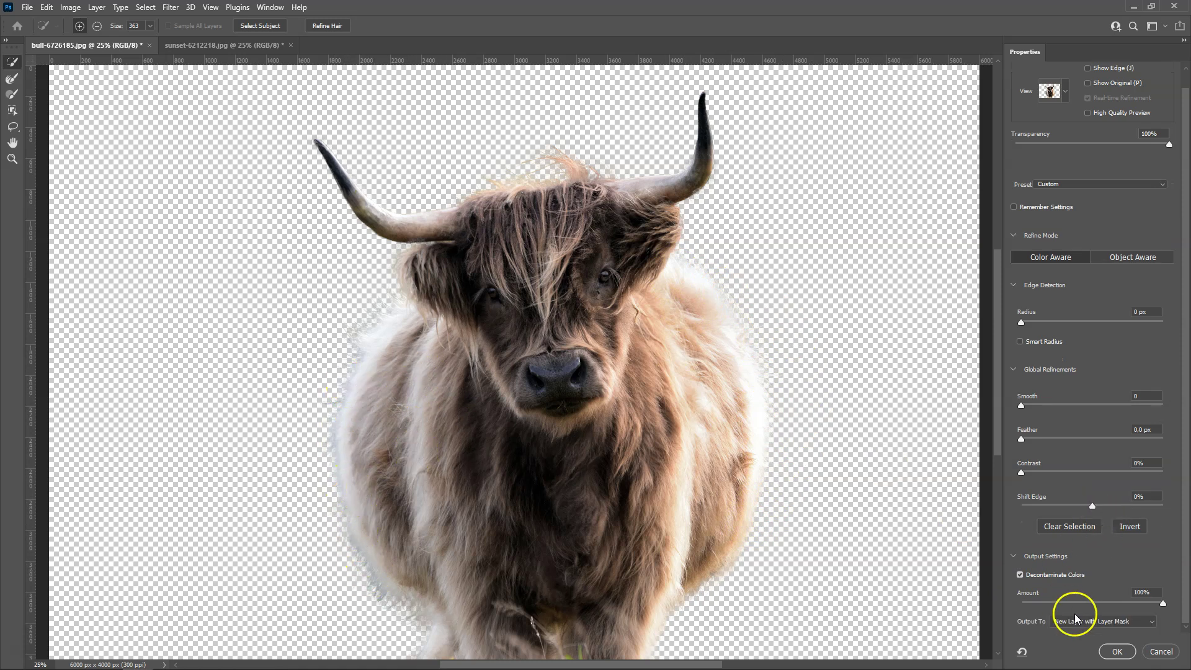
left_click(1113, 620)
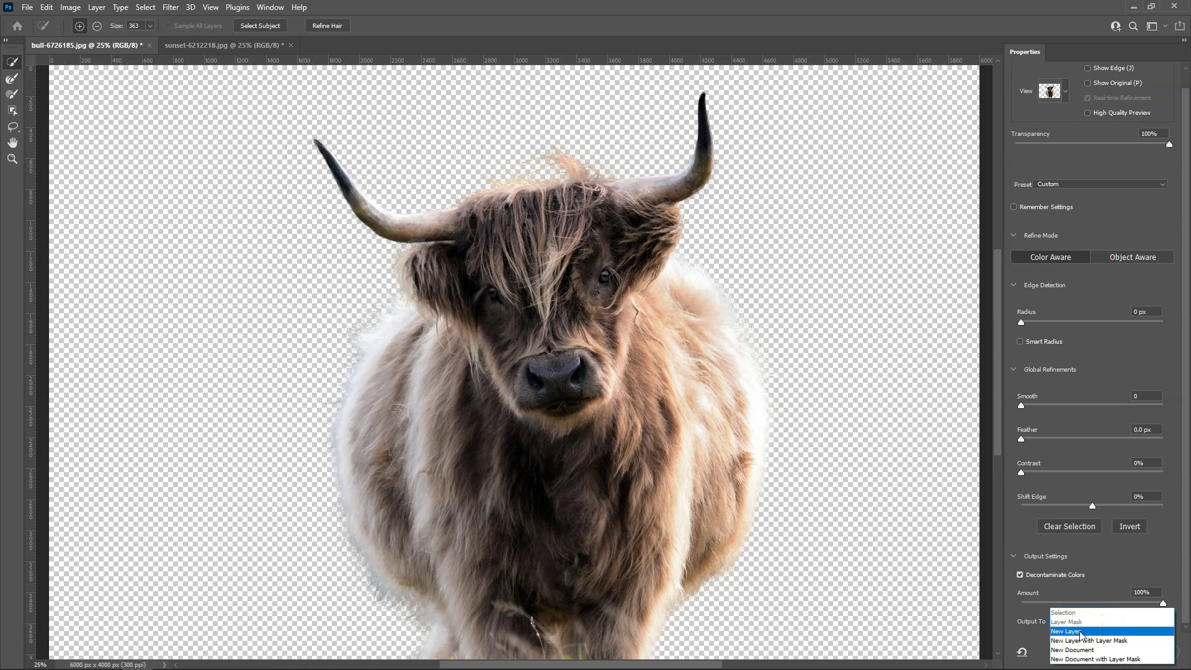
left_click(1079, 631)
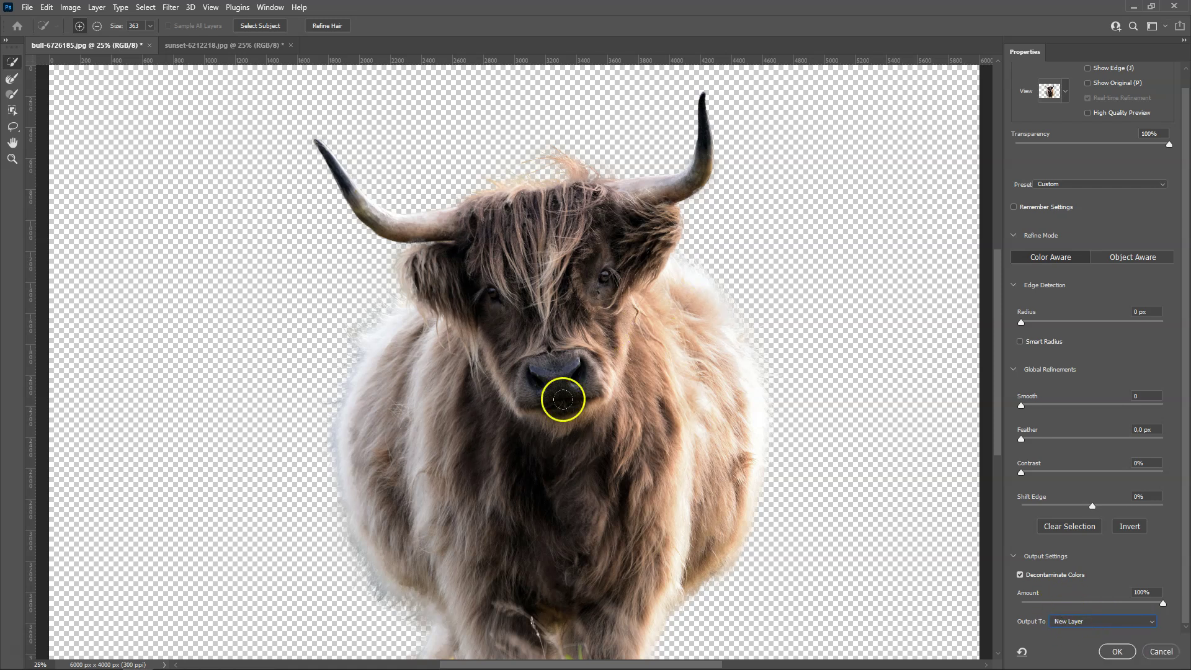
left_click(1114, 652)
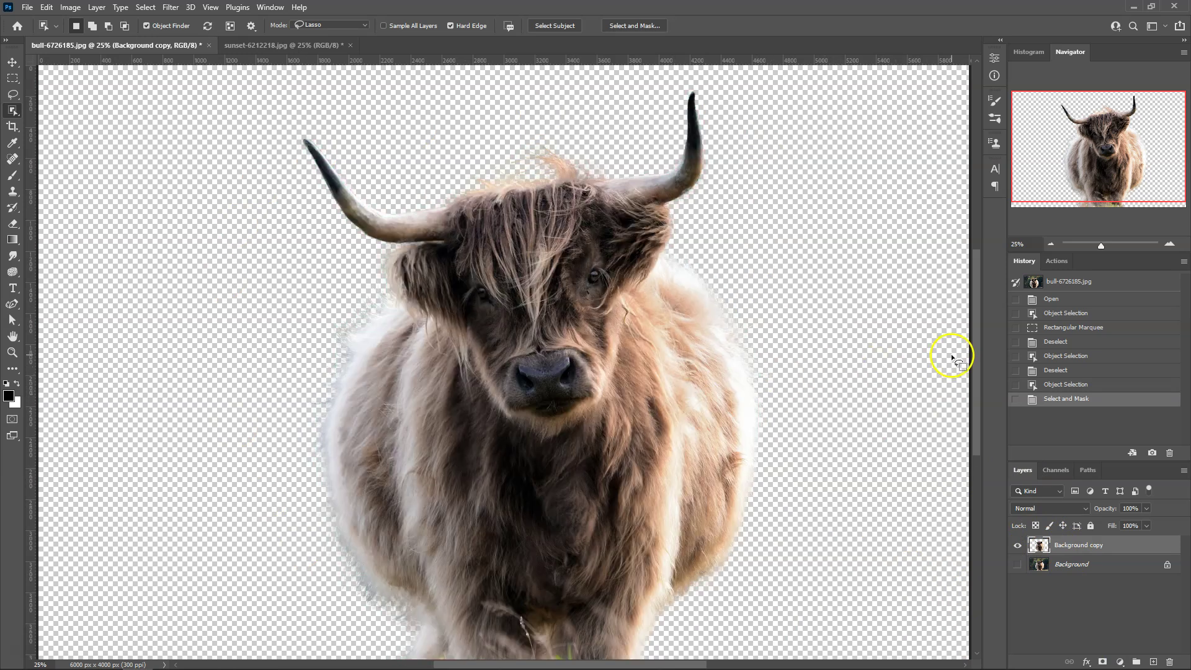
- Hide the original photo, copy the bull layer into the sunset image, and position it left of the tree
key("v")
left_click(1017, 564)
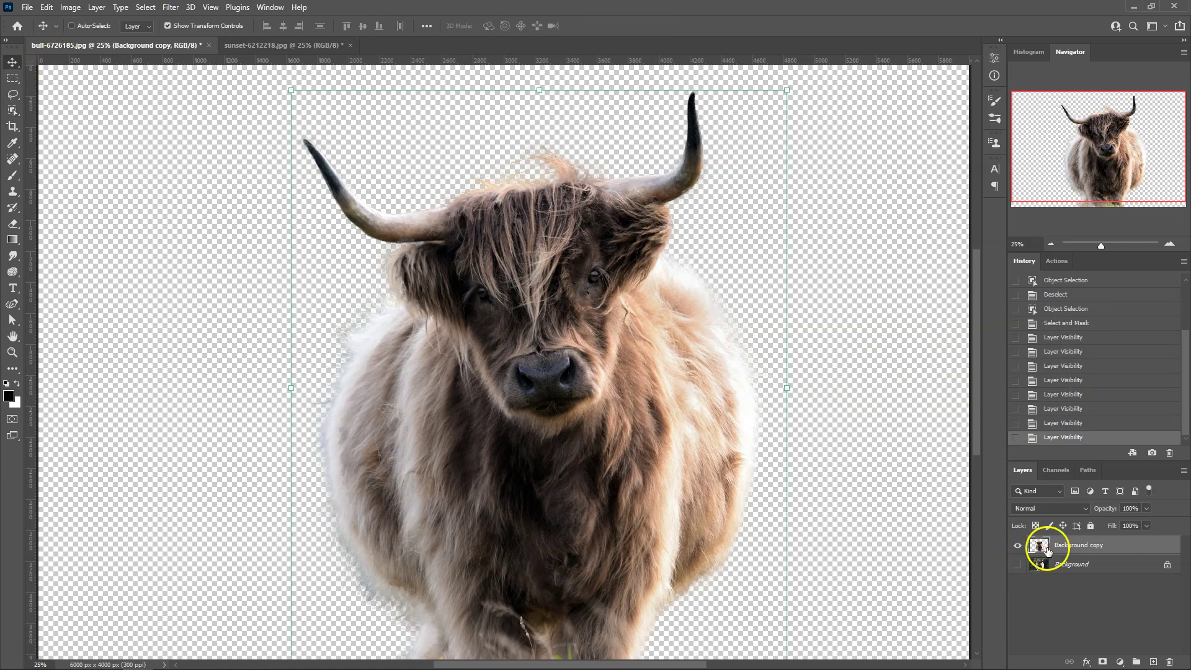
left_click(1140, 547)
left_click(1119, 545)
mouse_move(1128, 546)
left_mouse_down()
mouse_move(743, 424)
mouse_move(297, 86)
mouse_move(283, 42)
mouse_move(456, 319)
mouse_move(478, 308)
left_mouse_up()
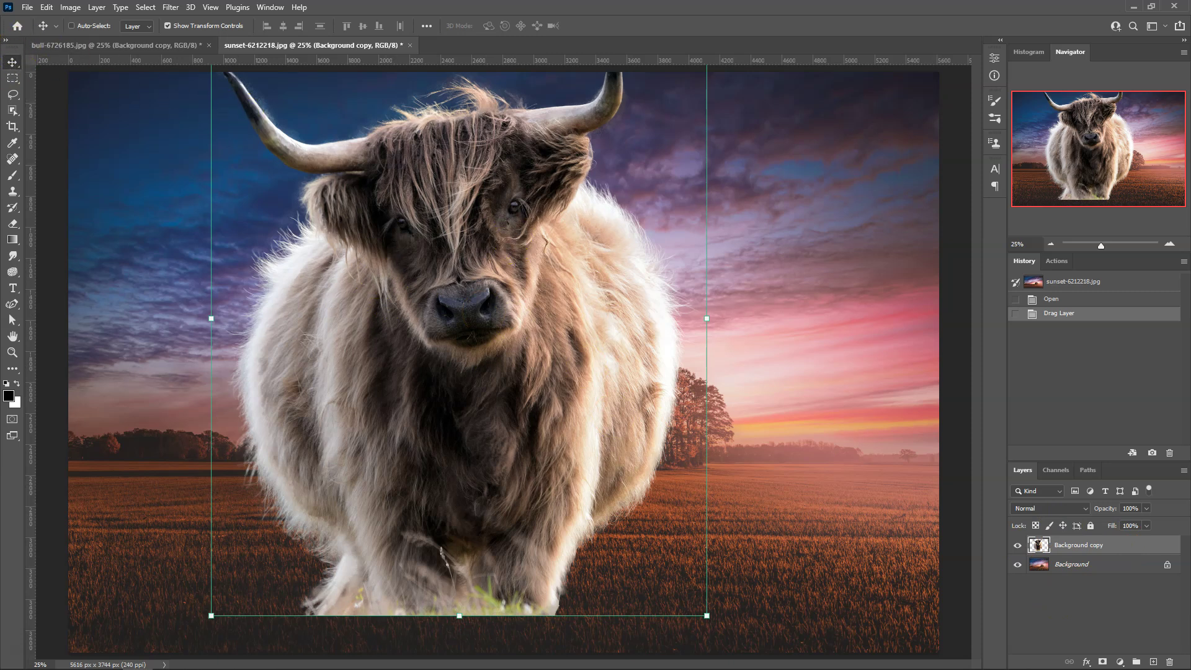
mouse_move(468, 188)
left_mouse_down()
mouse_move(371, 281)
mouse_move(366, 326)
left_mouse_up()
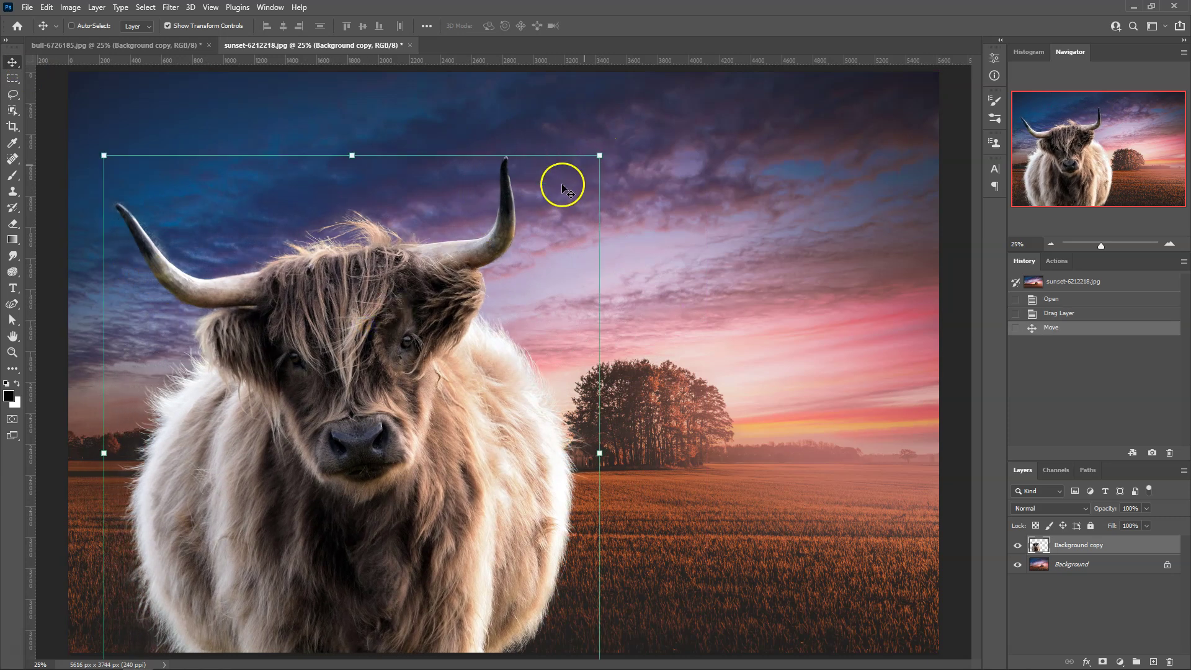
left_click_drag(369, 389, 374, 390)
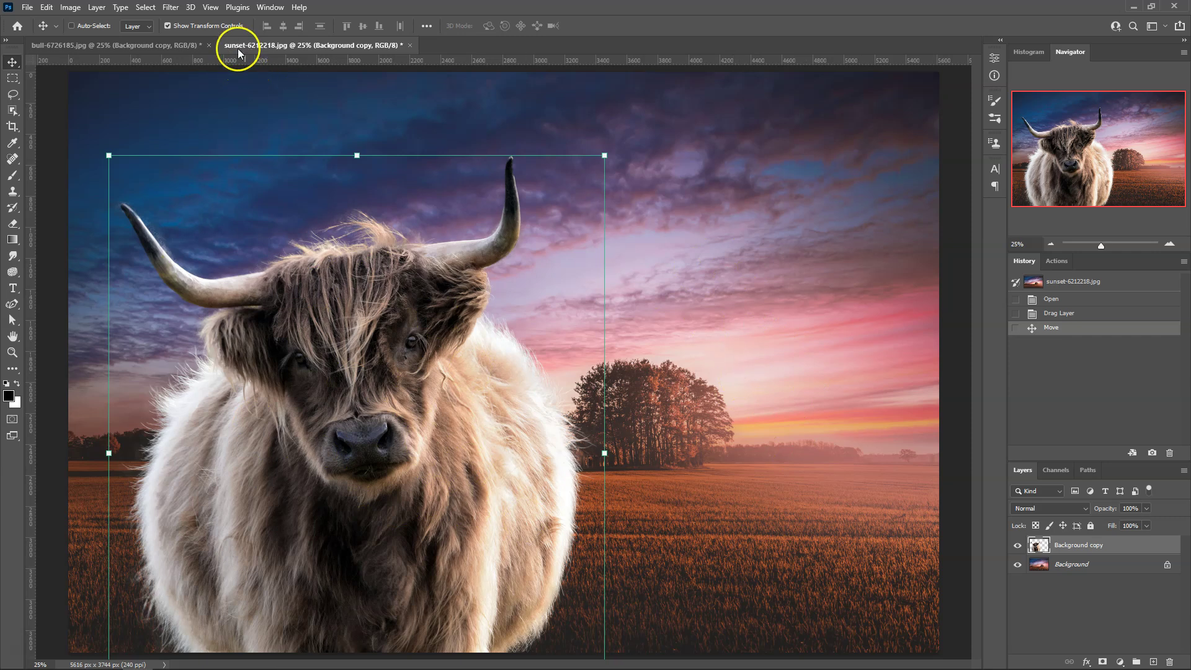
- Open Neural Filters and toggle the Harmonization filter on and off
left_click(170, 9)
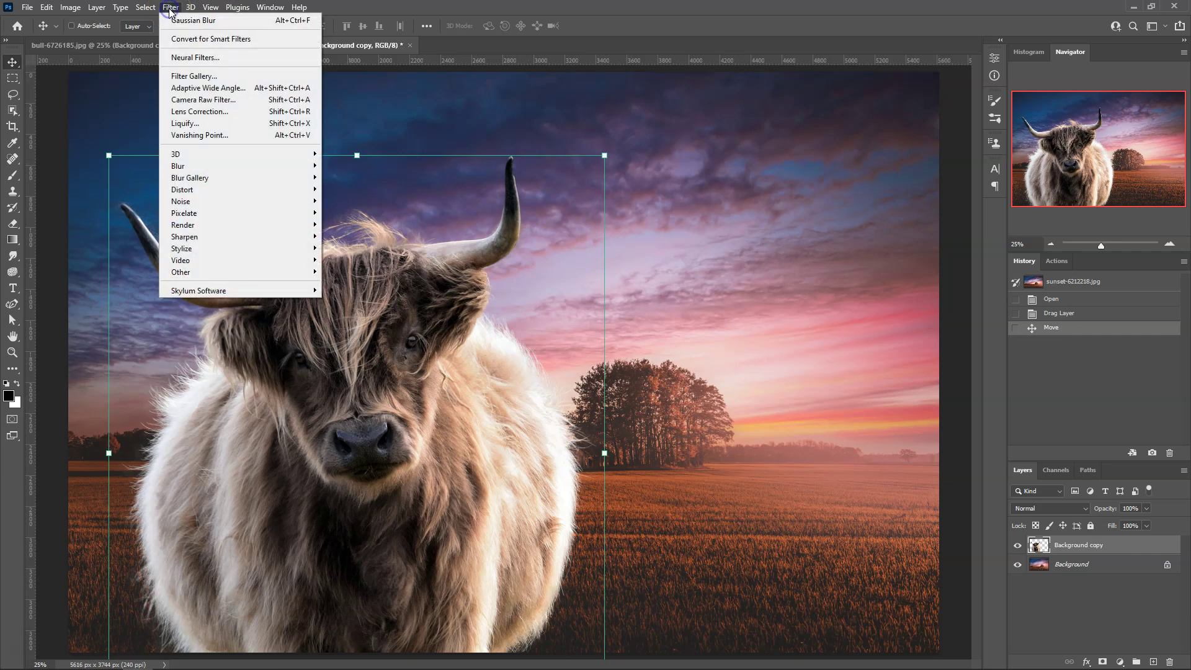
left_click(203, 61)
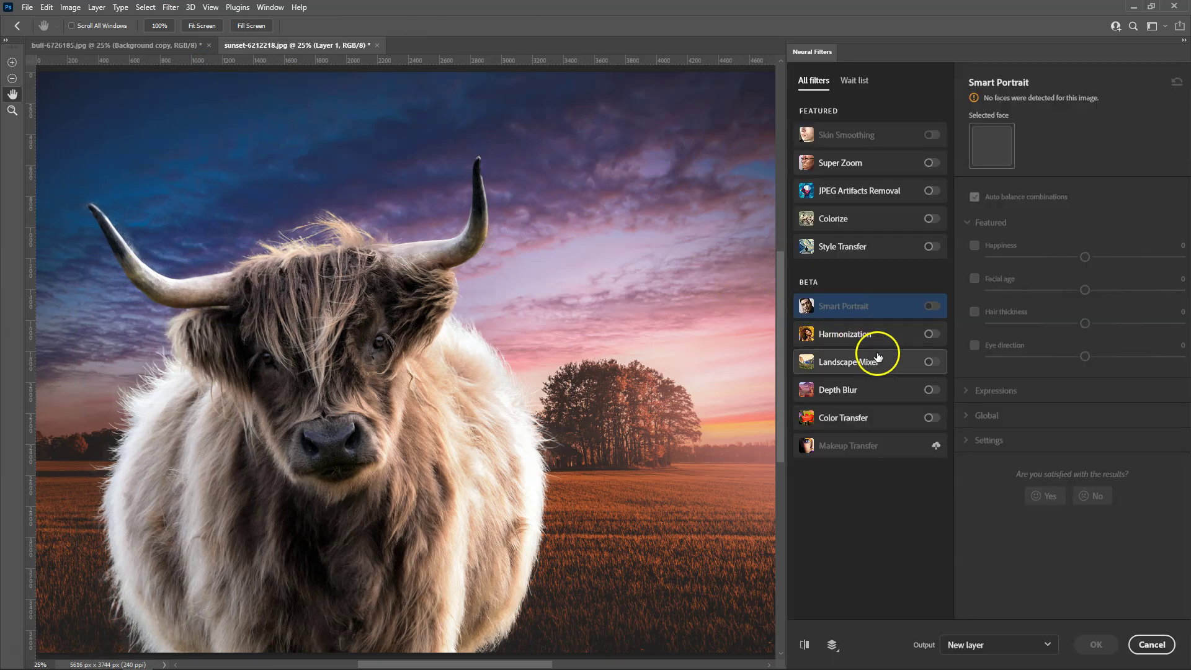
mouse_move(849, 362)
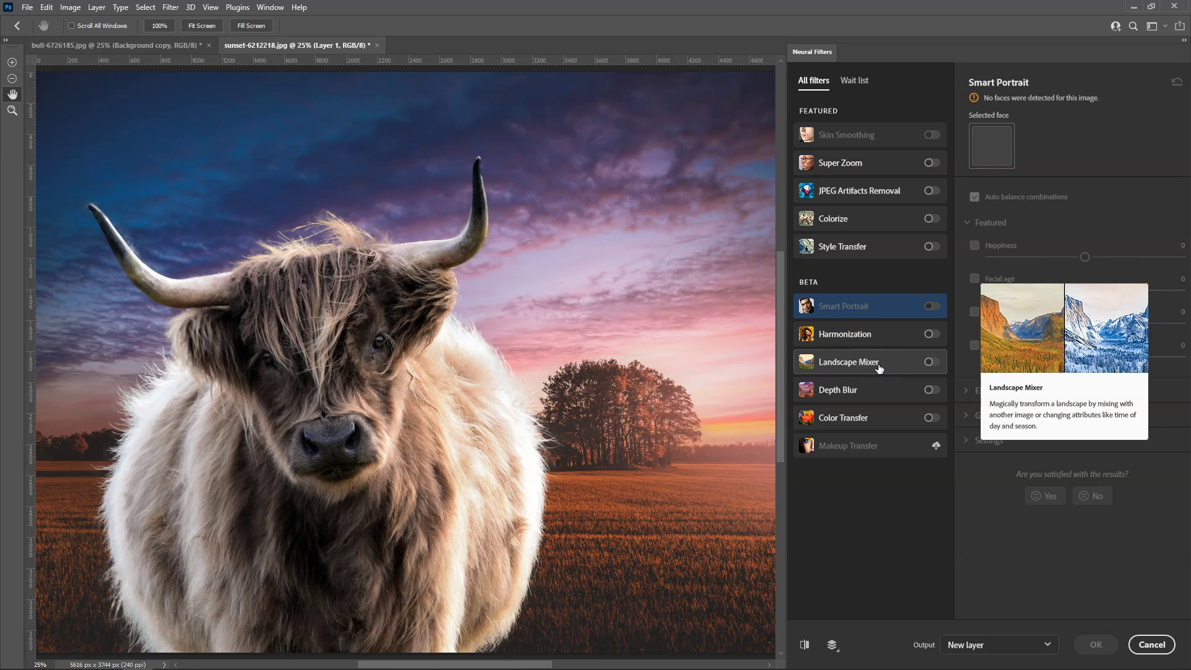
left_click(878, 367)
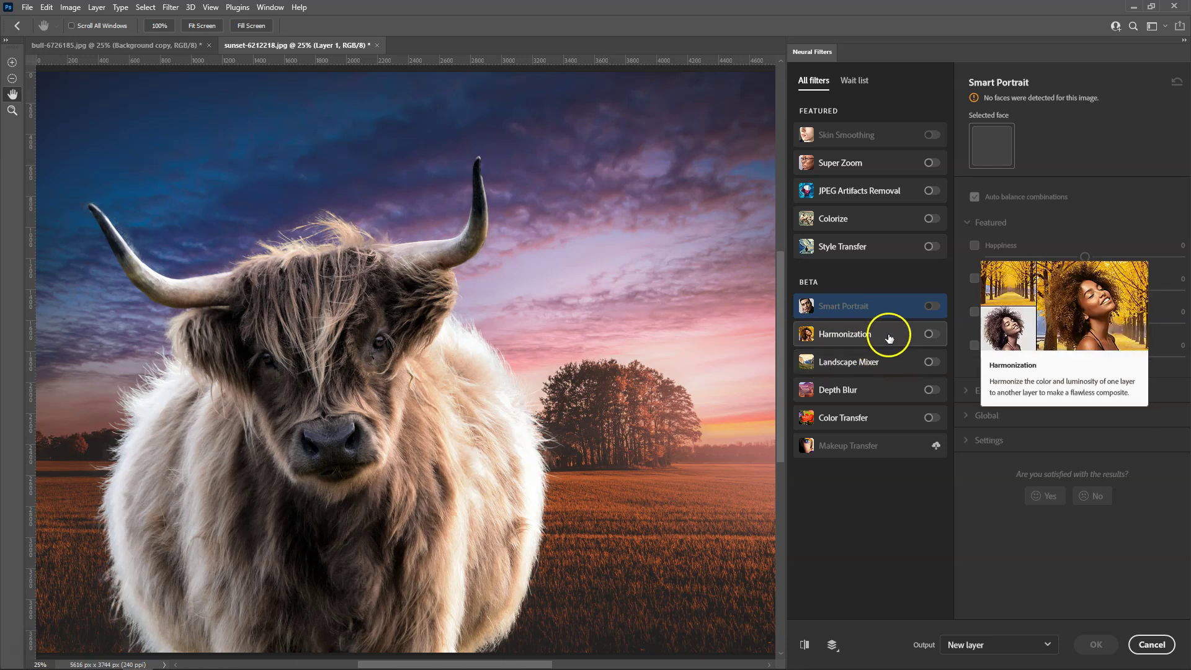
mouse_move(870, 333)
left_click(806, 292)
left_click(887, 337)
left_click_drag(912, 341, 934, 337)
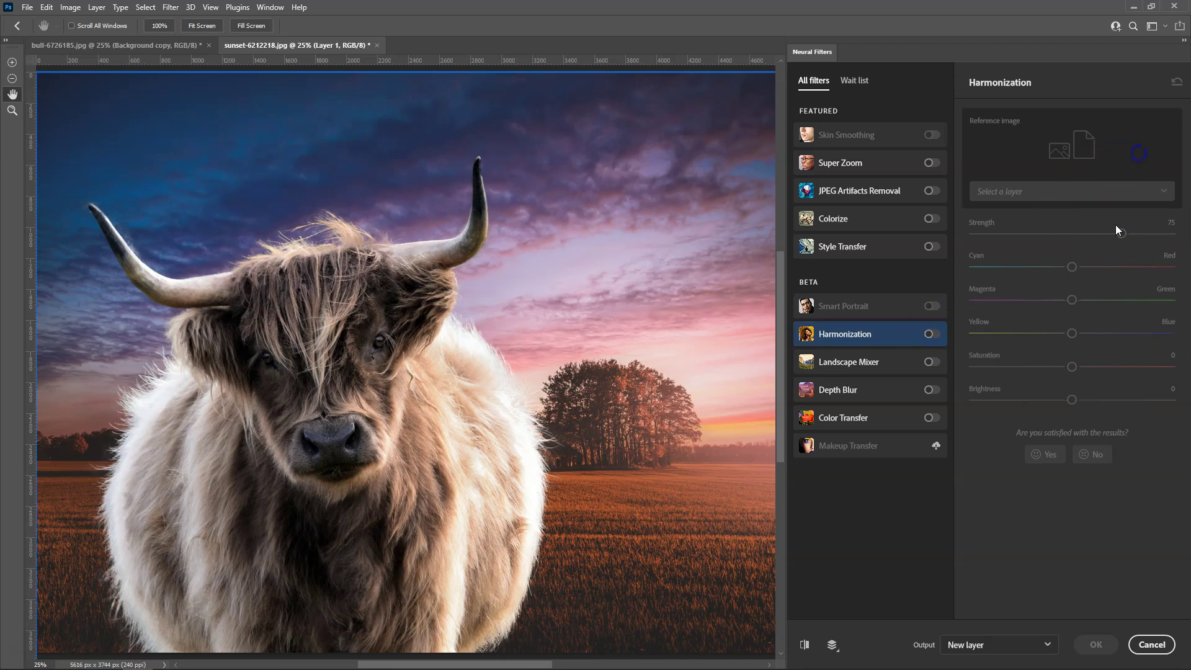
left_click(932, 334)
left_click(933, 334)
mouse_move(902, 336)
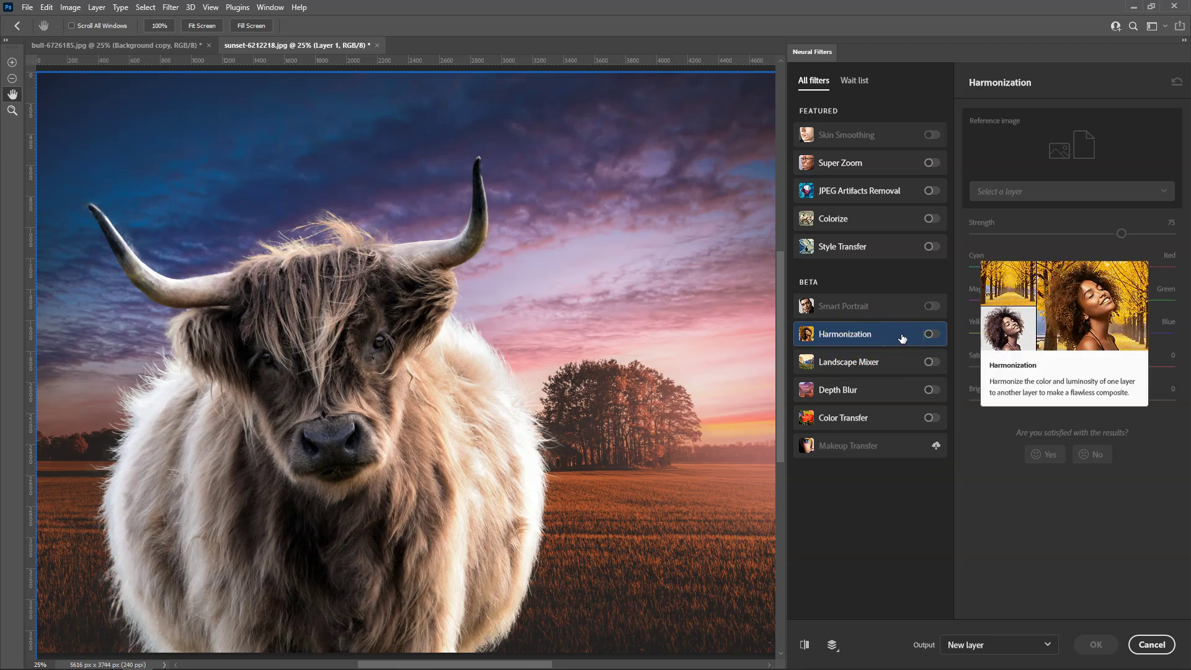
- Change options in the Neural Filters workspace, then reopen it from the Filter menu
left_click(935, 135)
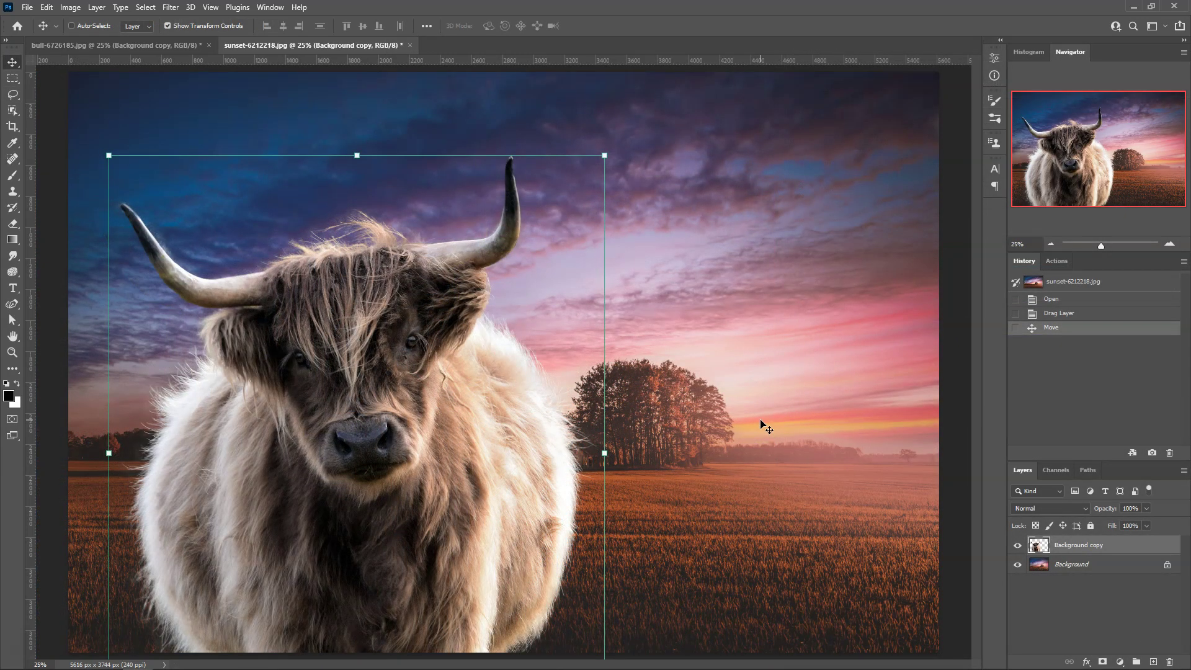
left_click(1038, 545)
left_click(1154, 545)
left_click(1038, 546)
left_click(178, 9)
left_click(177, 54)
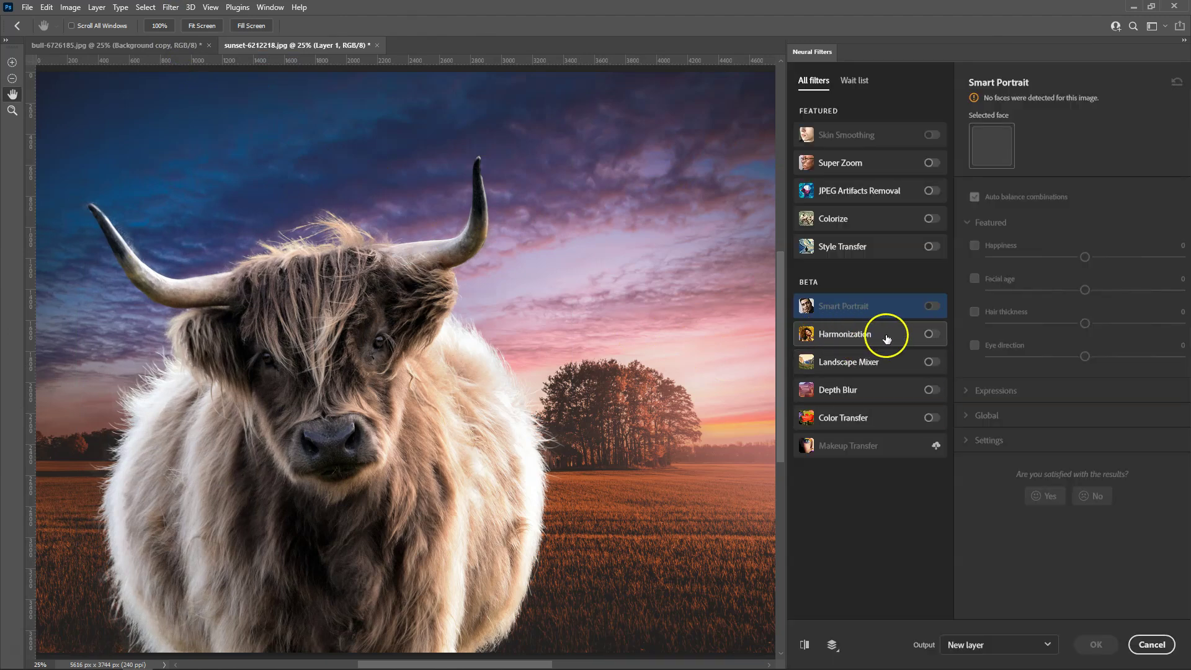
- Enable Harmonization with the sunset Background as reference, keeping Strength at 75
left_click(931, 335)
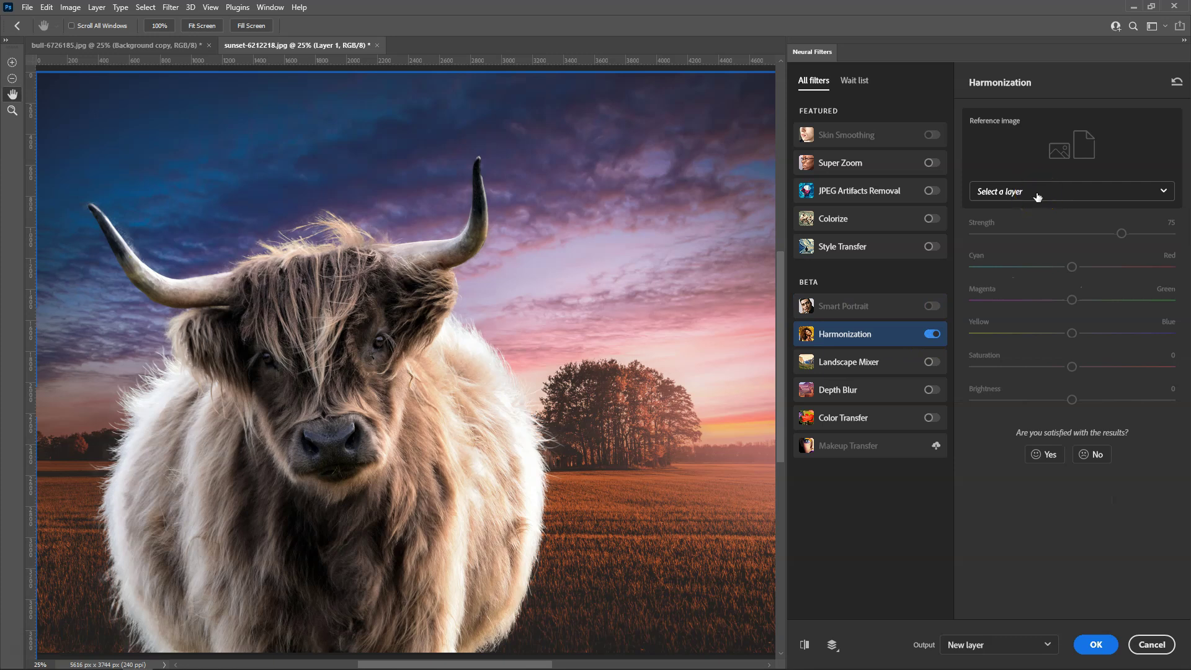
left_click(1025, 200)
left_click(1016, 223)
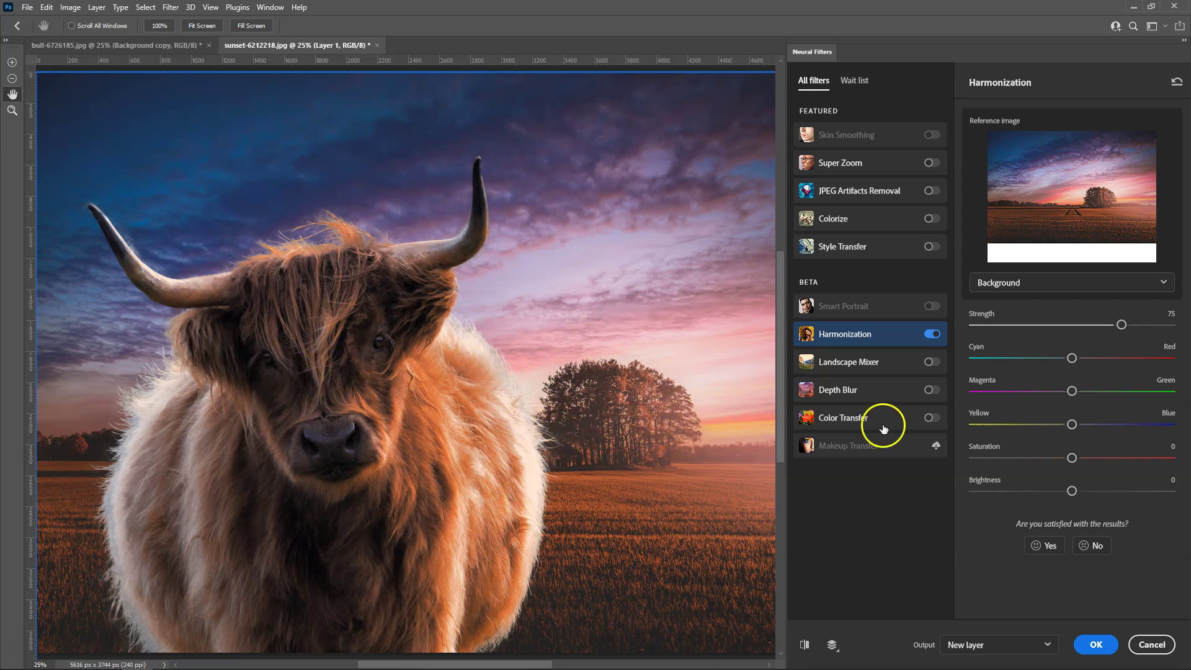
mouse_move(1126, 331)
left_mouse_down()
mouse_move(1158, 329)
mouse_move(1121, 325)
left_mouse_up()
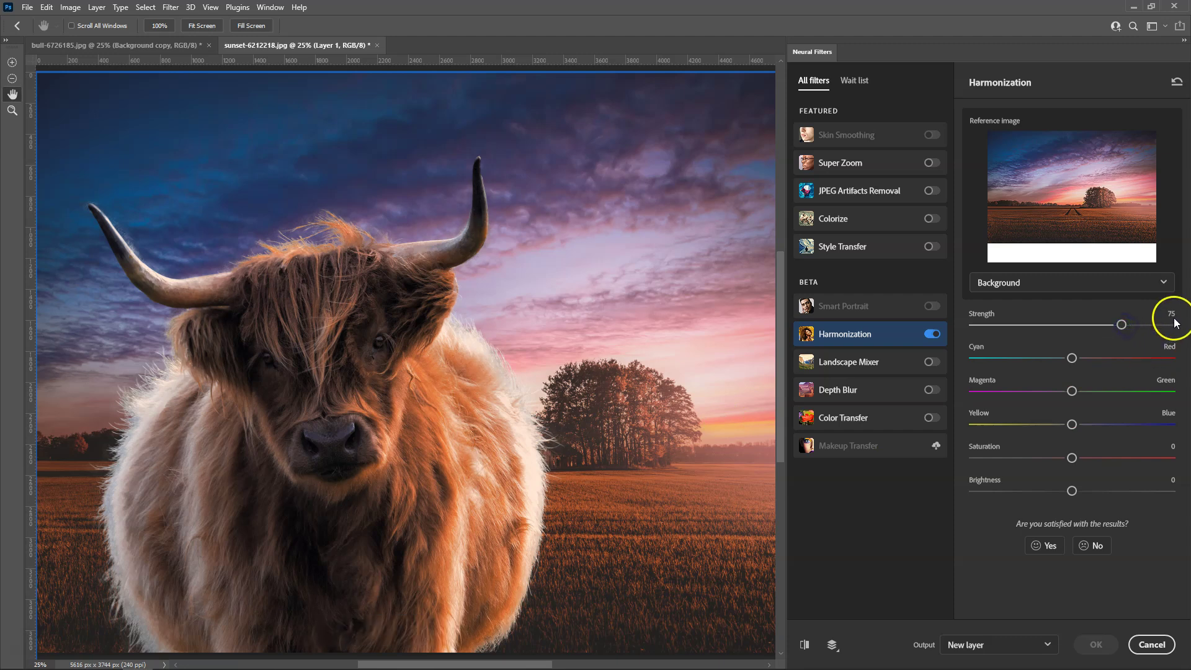
mouse_move(1122, 326)
left_mouse_down()
mouse_move(1165, 332)
mouse_move(979, 325)
left_mouse_up()
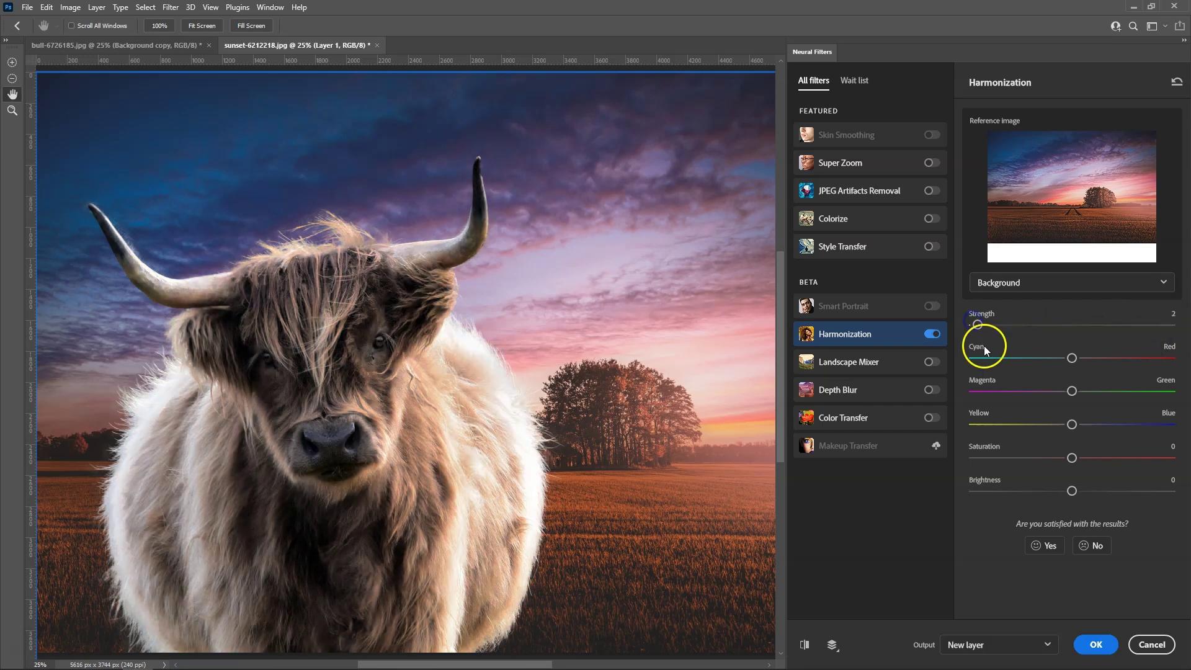
left_click_drag(978, 325, 1116, 333)
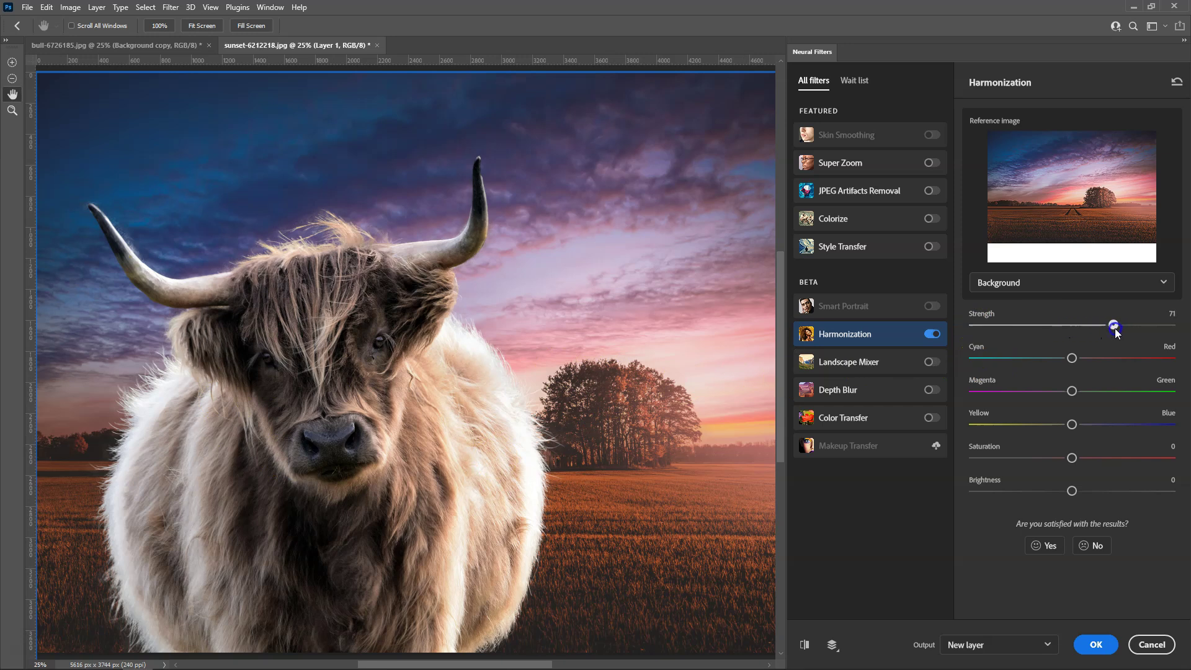
left_click_drag(1116, 333, 1121, 326)
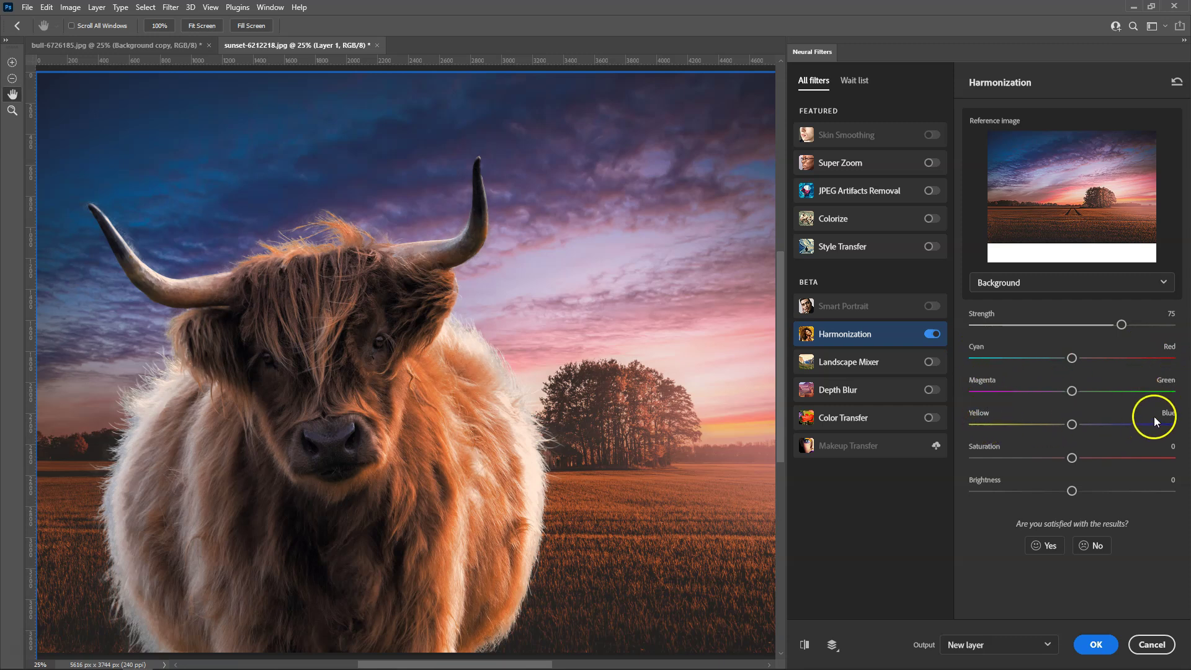
- Nudge the bull's colour slightly toward blue and red, with saturation at -2
left_click_drag(1092, 425, 1140, 425)
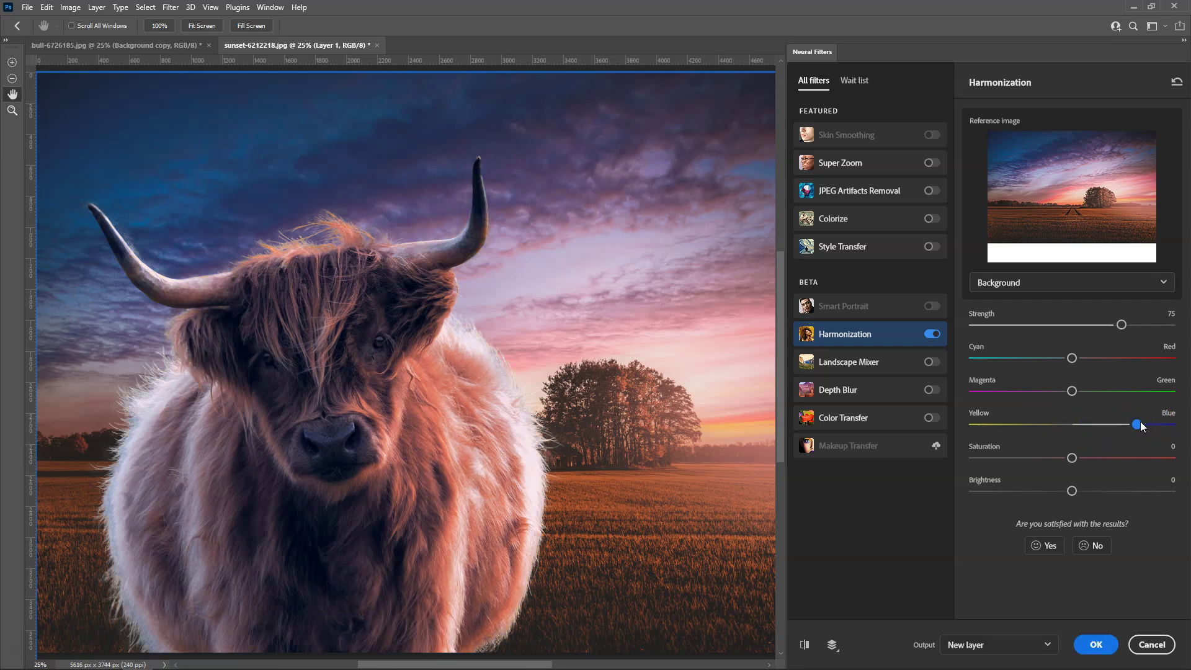
left_click_drag(1138, 424, 1096, 426)
left_click_drag(1072, 457, 1028, 459)
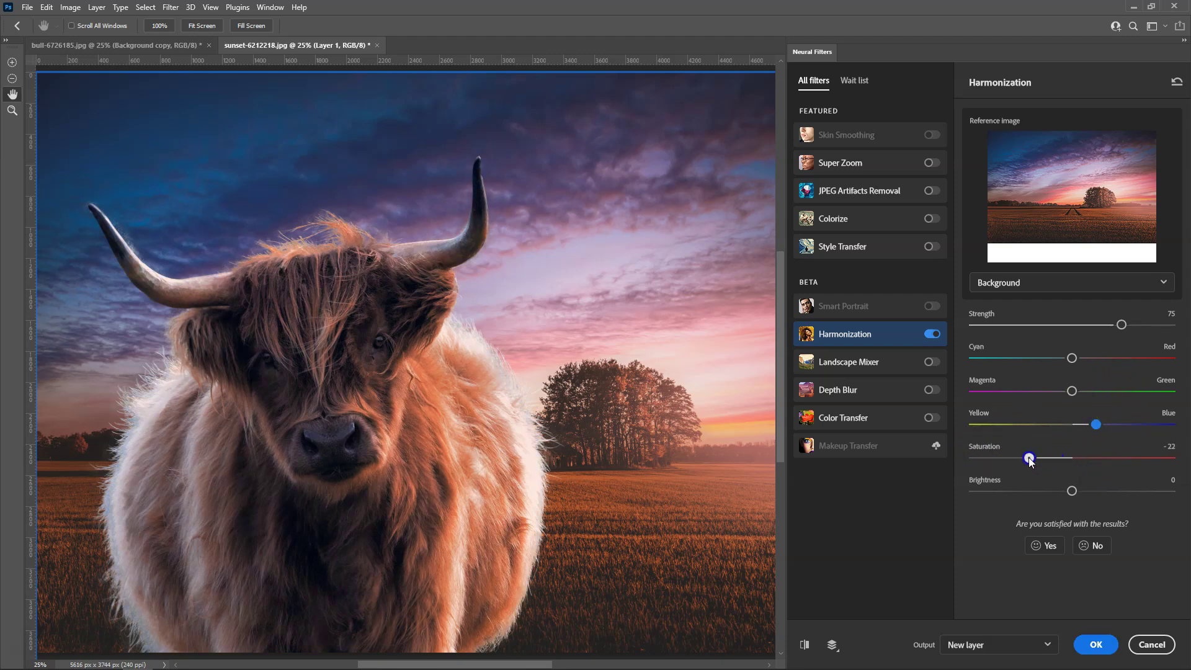
mouse_move(1028, 458)
left_mouse_down()
mouse_move(1098, 458)
mouse_move(1074, 457)
mouse_move(1119, 491)
mouse_move(1084, 491)
mouse_move(1068, 458)
left_mouse_up()
left_click_drag(1072, 358, 1088, 359)
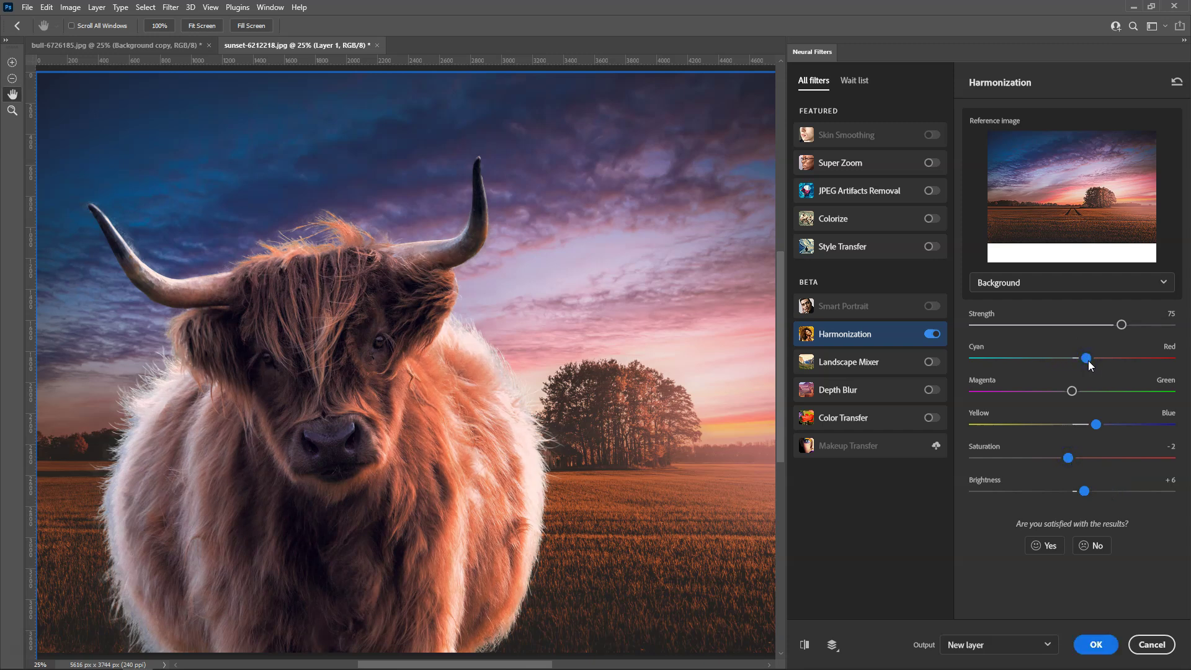
- Commit the Harmonization result to the composite as a new layer
left_click(1096, 644)
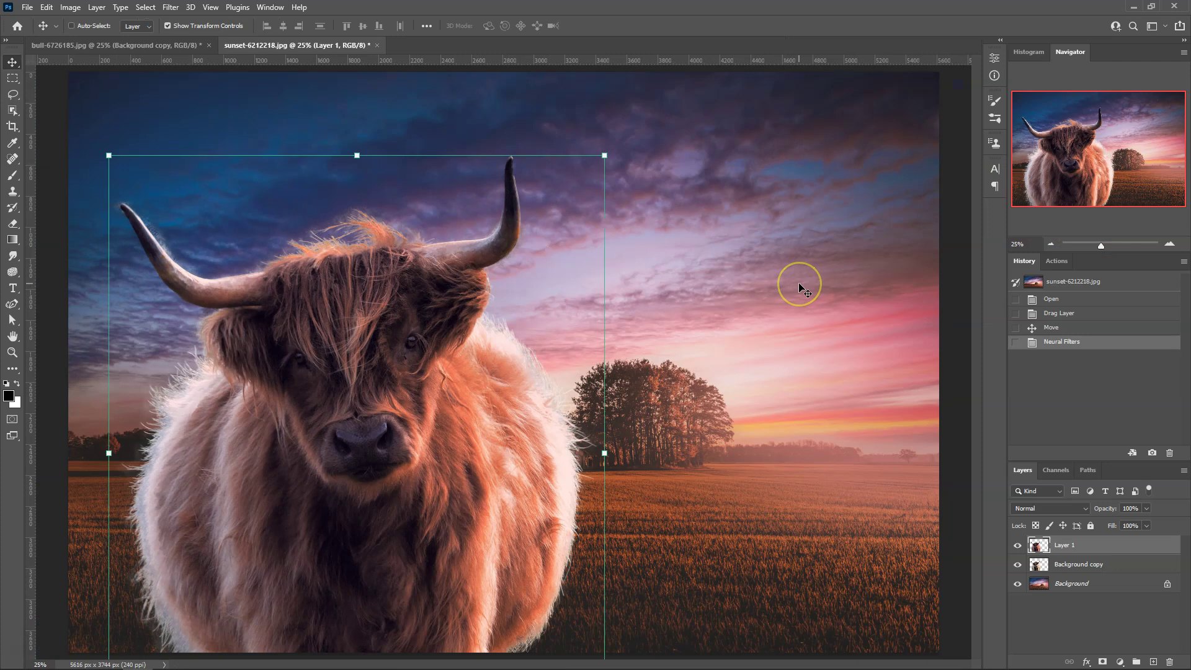